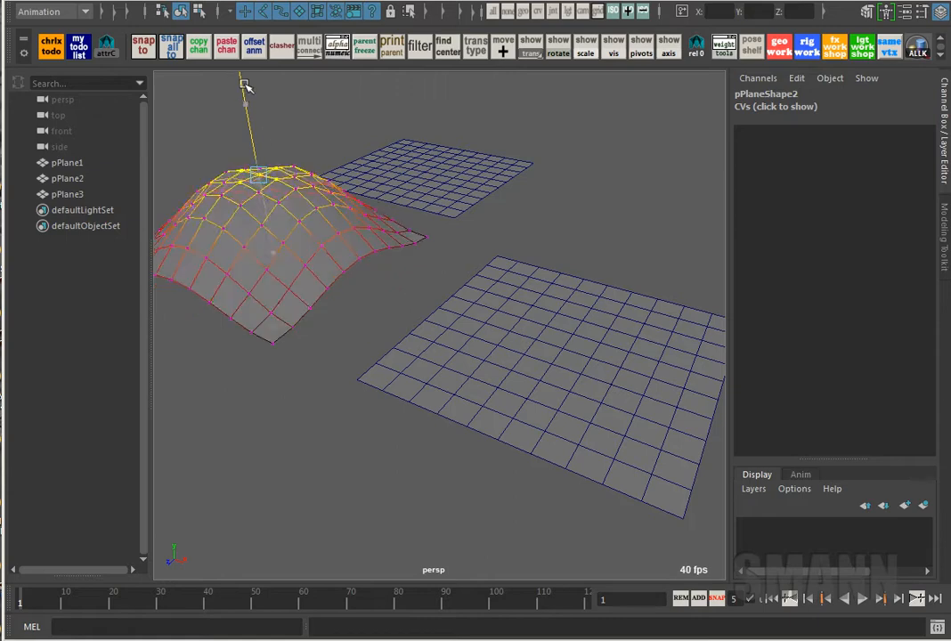
# Return to object selection, select pPlane2 and pPlane1, and create a blend shape with pPlane2 as the target
pyautogui.press('F8')
pyautogui.click(603, 178)
pyautogui.click(309, 271)
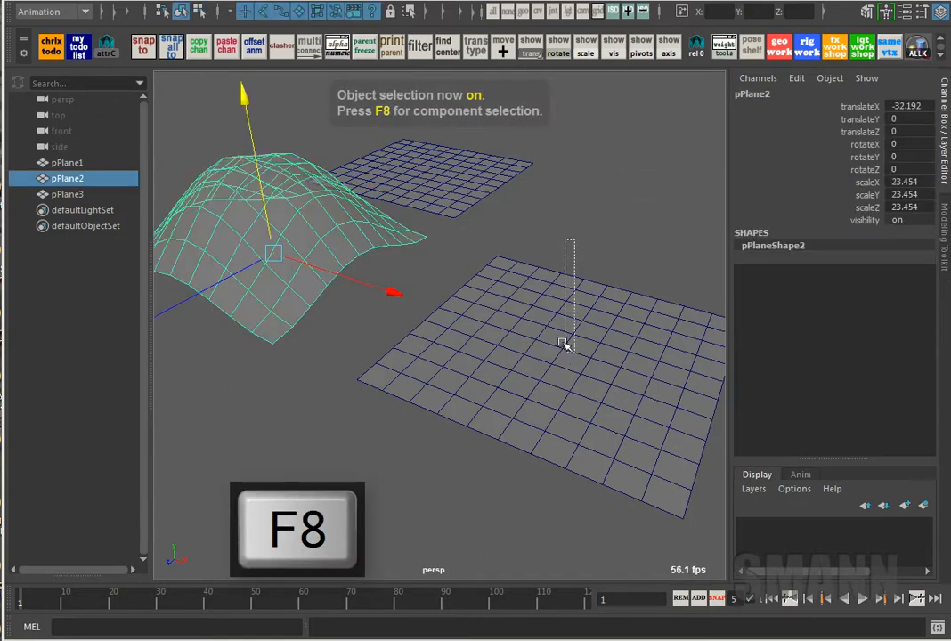
pyautogui.keyDown('shift'); pyautogui.click(563, 346); pyautogui.keyUp('shift')
pyautogui.press('space')
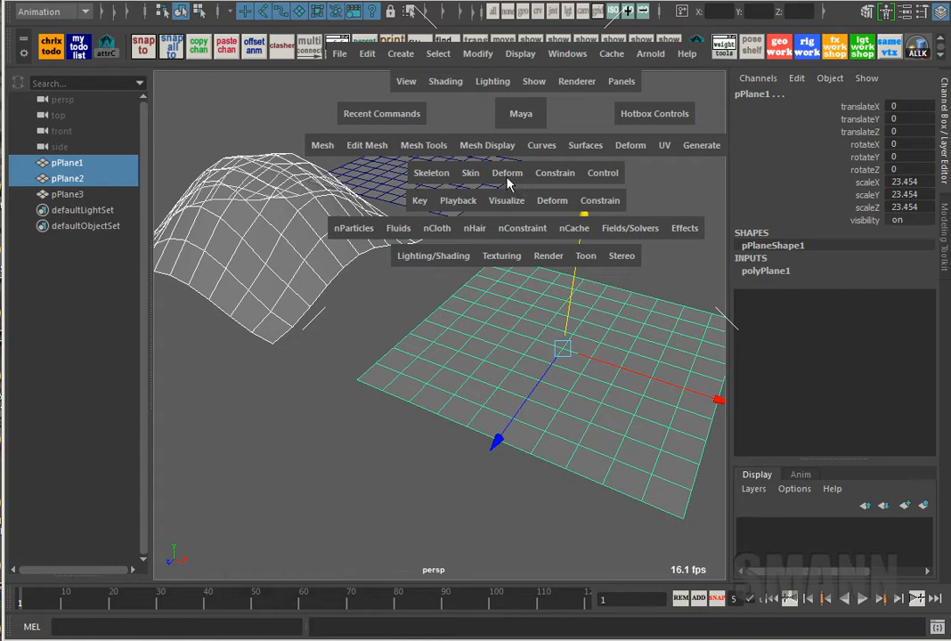
pyautogui.click(509, 176)
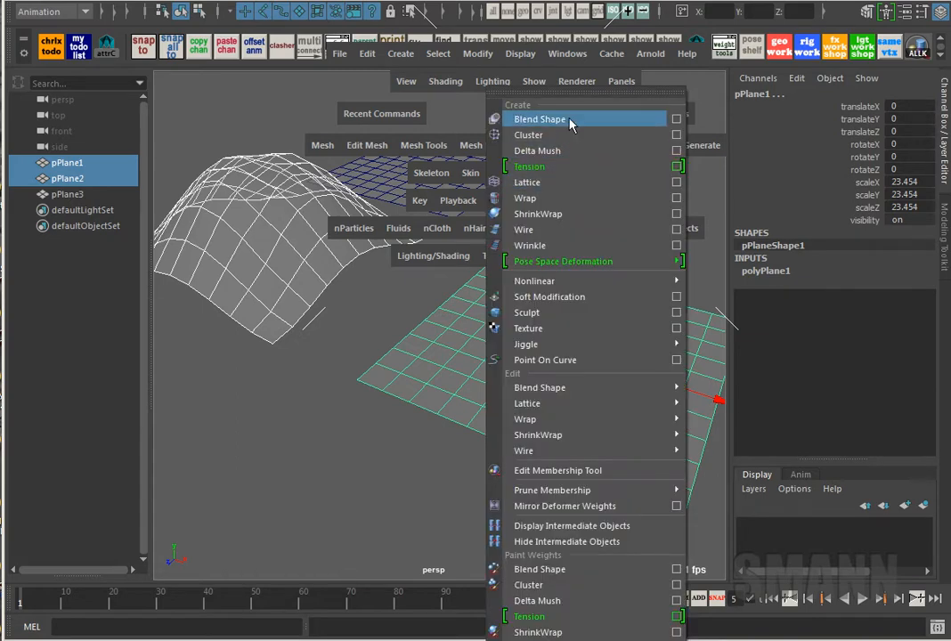
pyautogui.click(571, 122)
# Set the pPlane2 target weight of blendShape1 to 1
pyautogui.click(792, 273)
pyautogui.click(894, 296)
pyautogui.write('1')
pyautogui.press('Return')
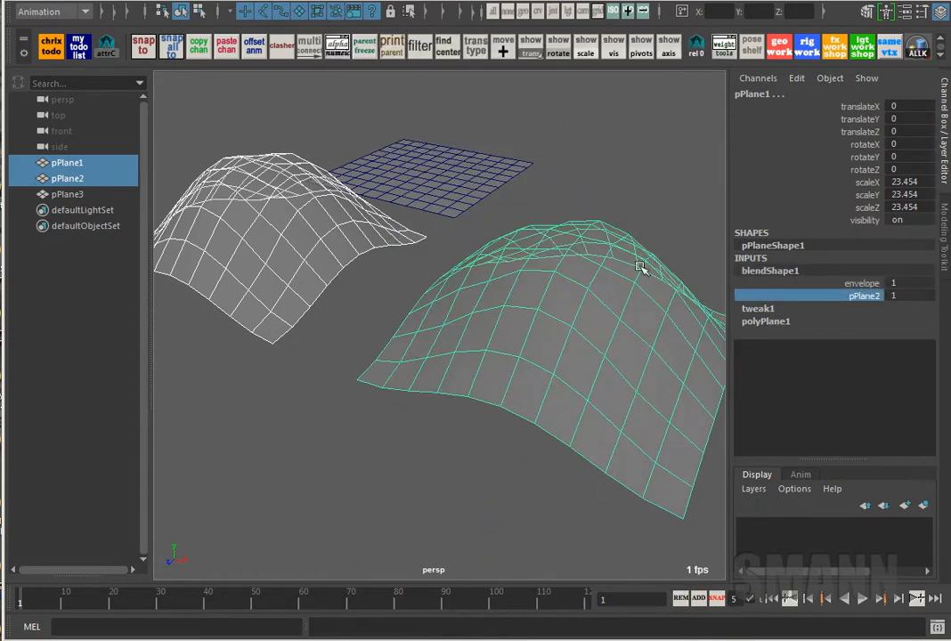
# Switch the viewport to shaded display, show the planes with smooth preview, and turn off X-ray
pyautogui.click(570, 329)
pyautogui.keyDown('alt'); pyautogui.moveTo(572, 328); pyautogui.dragTo(547, 323, button='middle'); pyautogui.keyUp('alt')
pyautogui.press('5')
pyautogui.keyDown('alt'); pyautogui.moveTo(628, 294); pyautogui.dragTo(615, 238, button='right'); pyautogui.keyUp('alt')
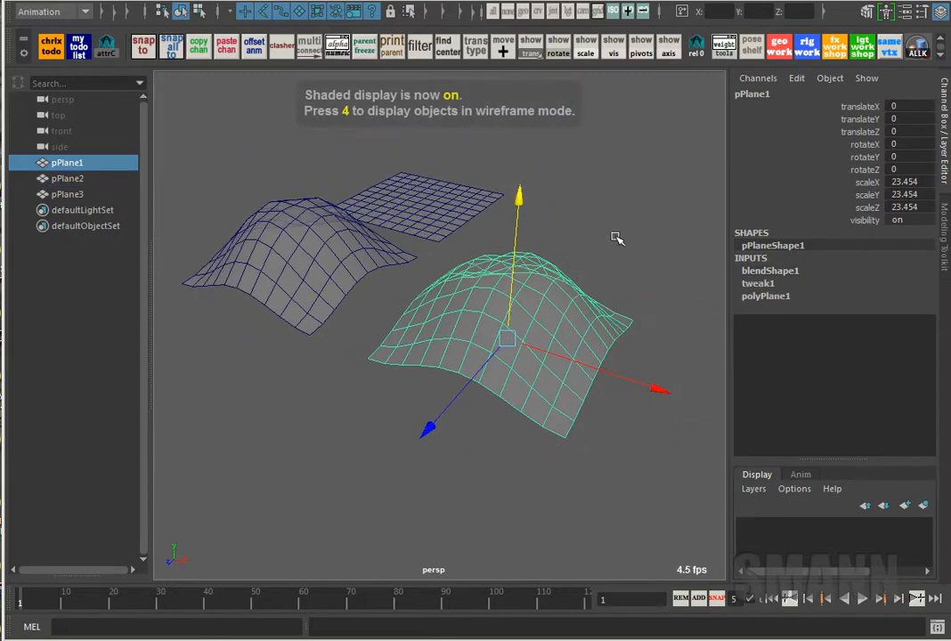
pyautogui.click(615, 219)
pyautogui.moveTo(607, 160); pyautogui.dragTo(378, 298)
pyautogui.press('3')
pyautogui.click(595, 225)
pyautogui.hotkey('alt', 'x')
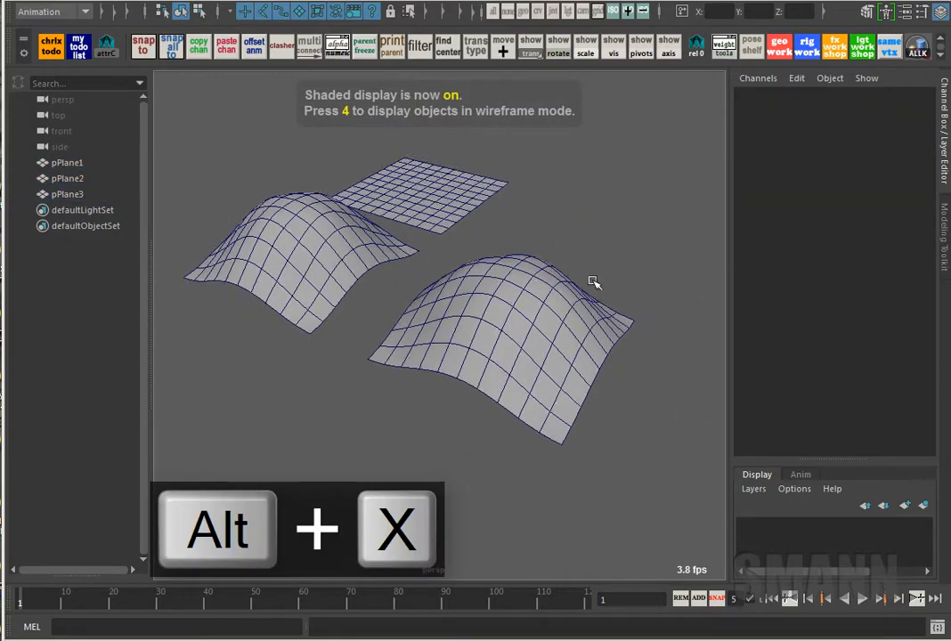
# Select pPlane1, start painting blendShape1 target weights on it, and open the paint tool's settings
pyautogui.click(569, 281)
pyautogui.moveTo(569, 280)
pyautogui.keyDown('alt'); pyautogui.mouseDown()
pyautogui.moveTo(549, 365)
pyautogui.moveTo(609, 276)
pyautogui.moveTo(260, 247)
pyautogui.mouseUp(); pyautogui.keyUp('alt')
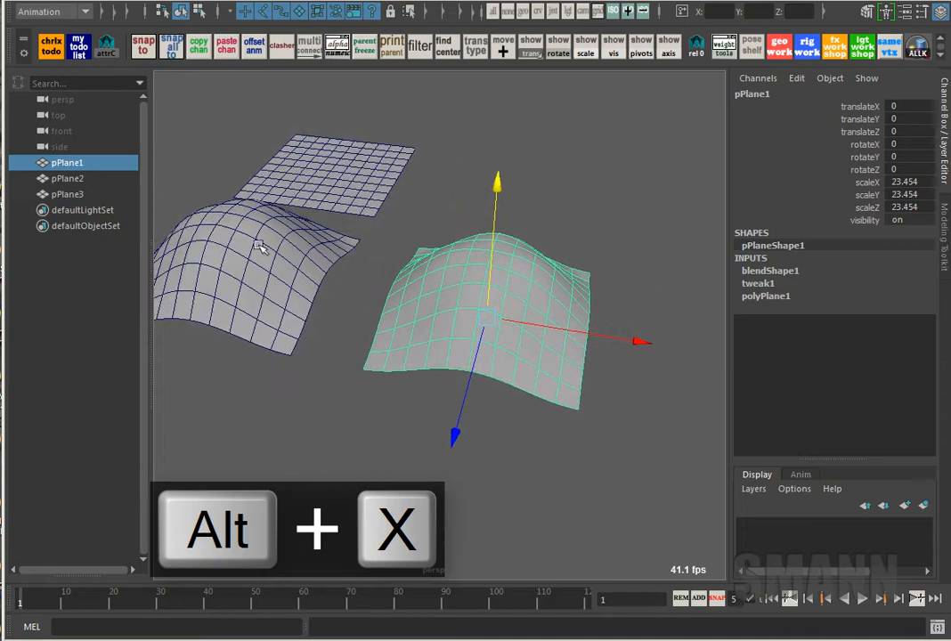
pyautogui.keyDown('alt'); pyautogui.moveTo(473, 287); pyautogui.dragTo(461, 127); pyautogui.keyUp('alt')
pyautogui.rightClick(486, 132)
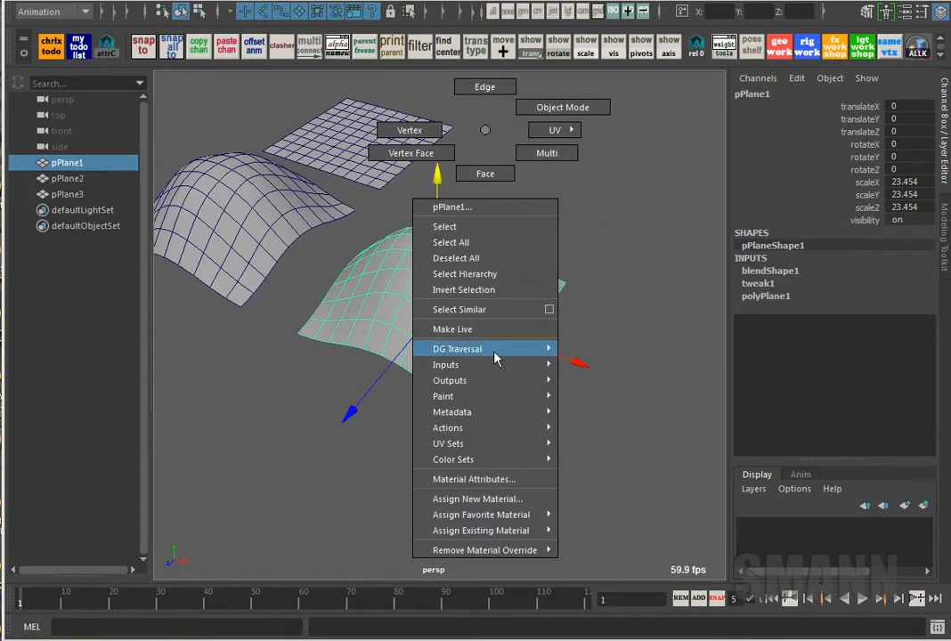
pyautogui.moveTo(488, 397)
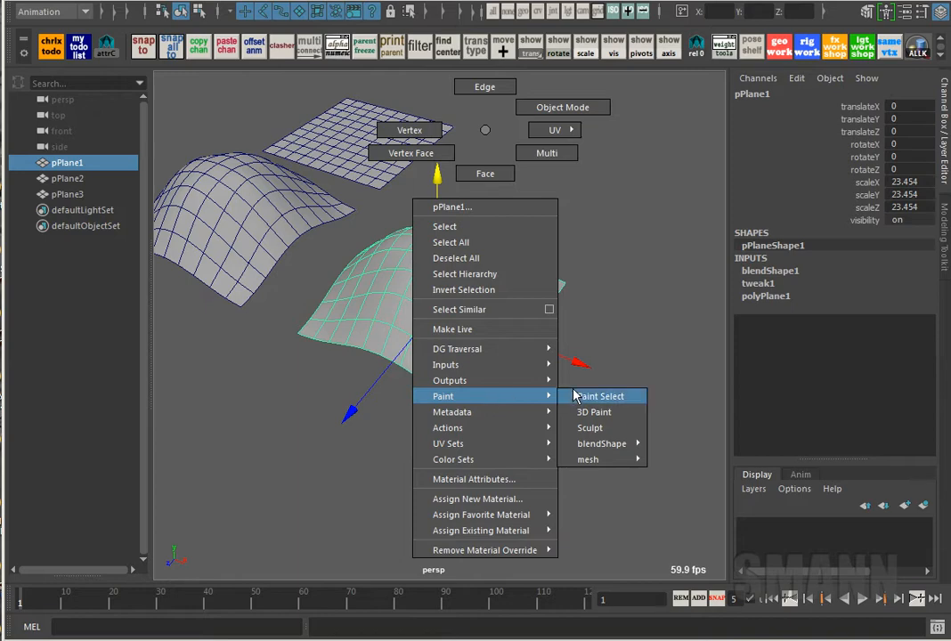
pyautogui.moveTo(609, 450)
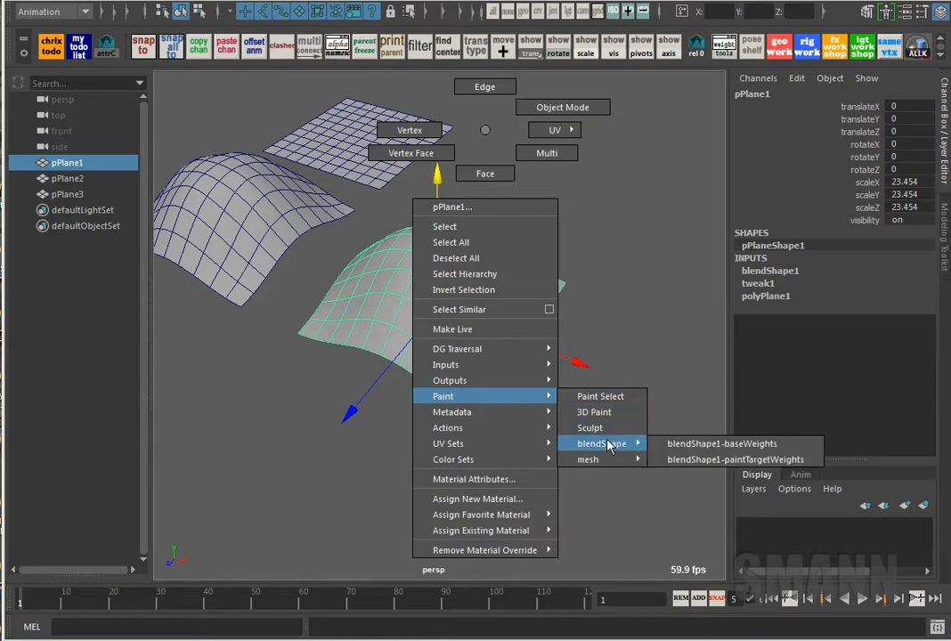
pyautogui.click(704, 459)
pyautogui.hotkey('alt', 'p')
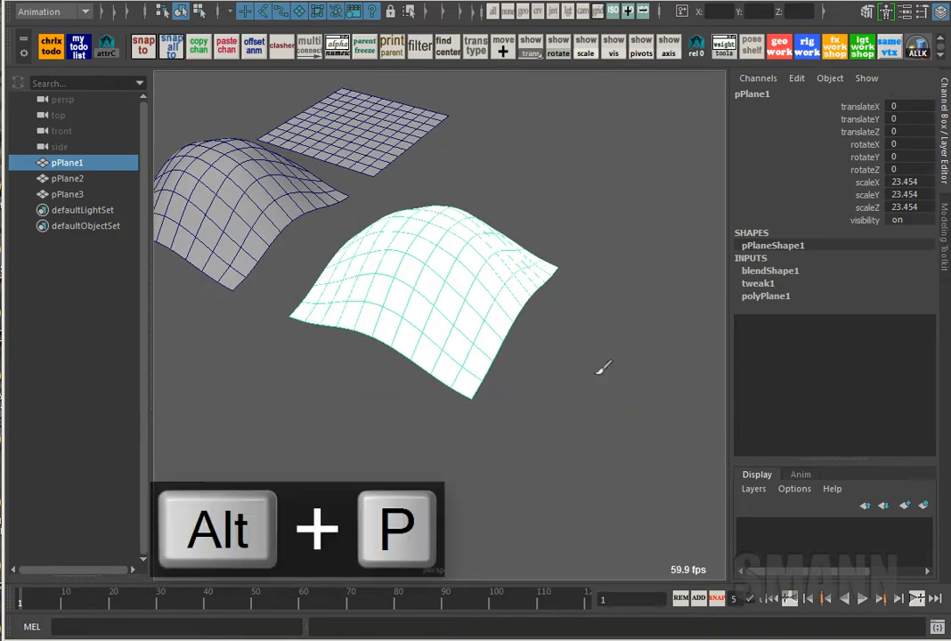
# Try blendShape1 as the paint target, switch back to pPlane2, and place the Tool Settings window beside the model
pyautogui.moveTo(643, 45); pyautogui.dragTo(616, 37)
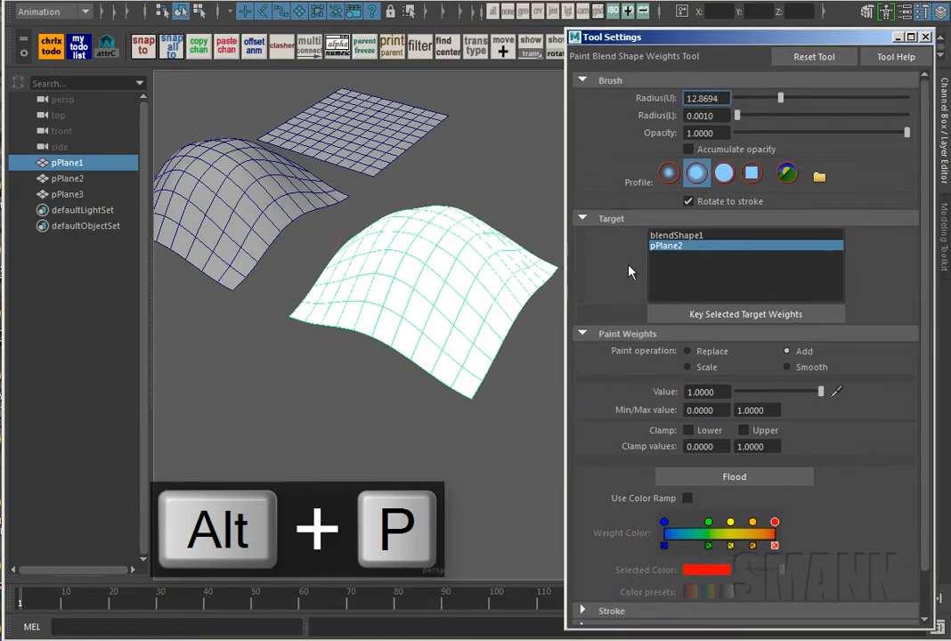
pyautogui.click(669, 237)
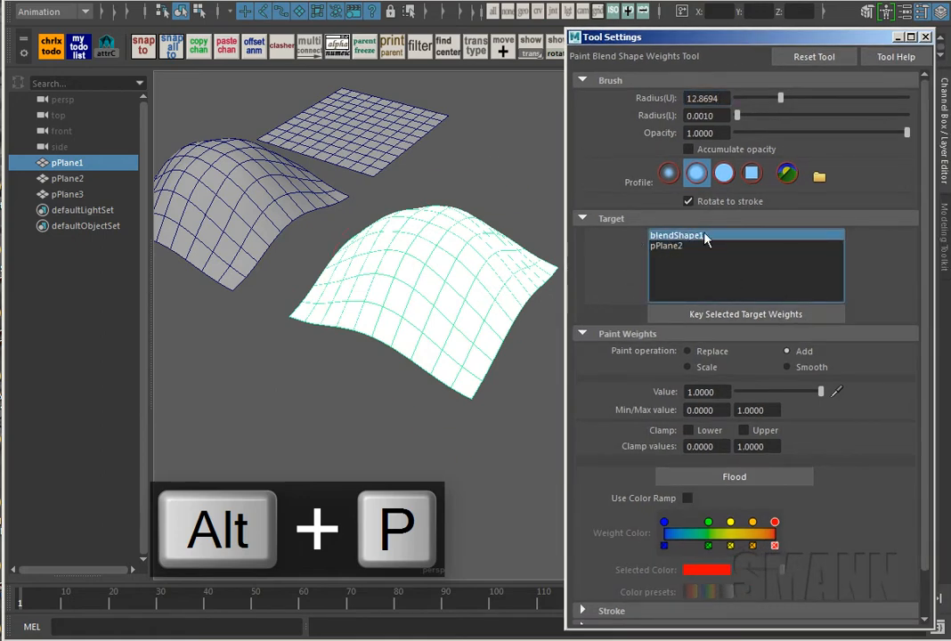
pyautogui.moveTo(751, 49); pyautogui.dragTo(764, 28)
pyautogui.click(682, 226)
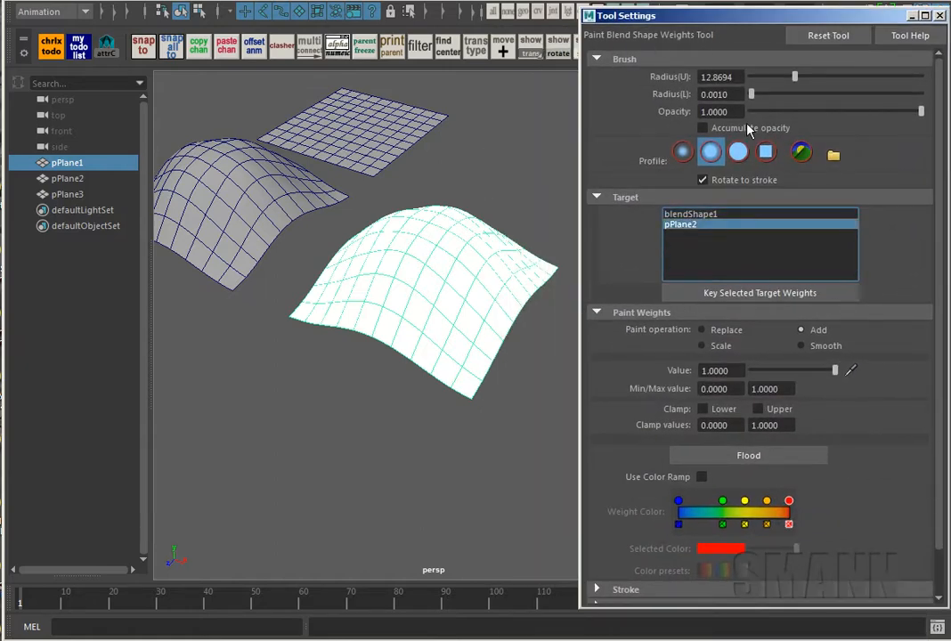
pyautogui.keyDown('alt'); pyautogui.moveTo(408, 327); pyautogui.dragTo(379, 328, button='middle'); pyautogui.keyUp('alt')
pyautogui.keyDown('alt'); pyautogui.moveTo(378, 328); pyautogui.dragTo(406, 327, button='right'); pyautogui.keyUp('alt')
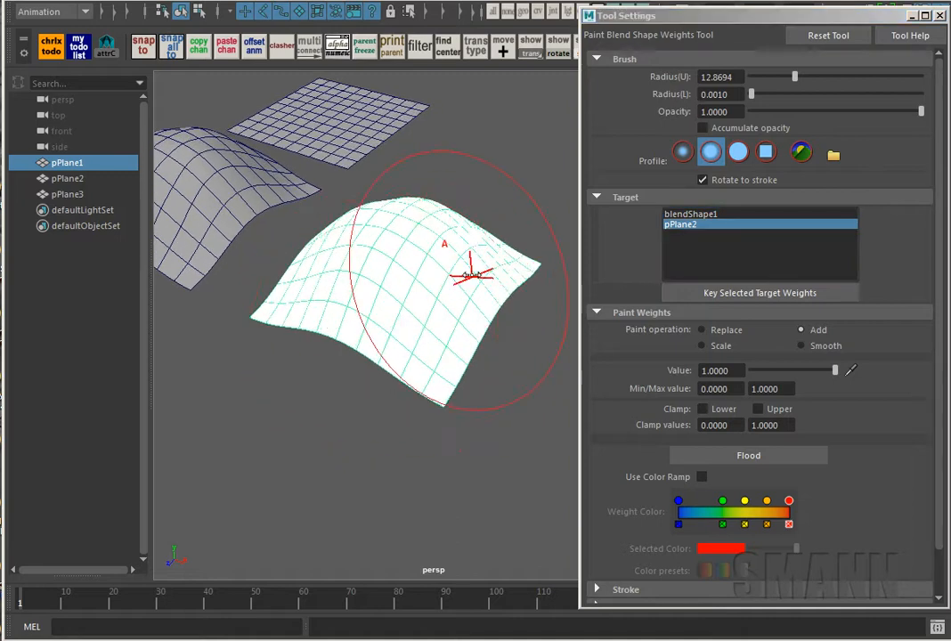
# Reduce the brush radius to about 7.4, choose the Scale operation with value 0.8932, and paint across pPlane1's front area
pyautogui.press('b')
pyautogui.moveTo(414, 278); pyautogui.dragTo(361, 279)
pyautogui.click(717, 347)
pyautogui.moveTo(834, 369); pyautogui.dragTo(825, 370)
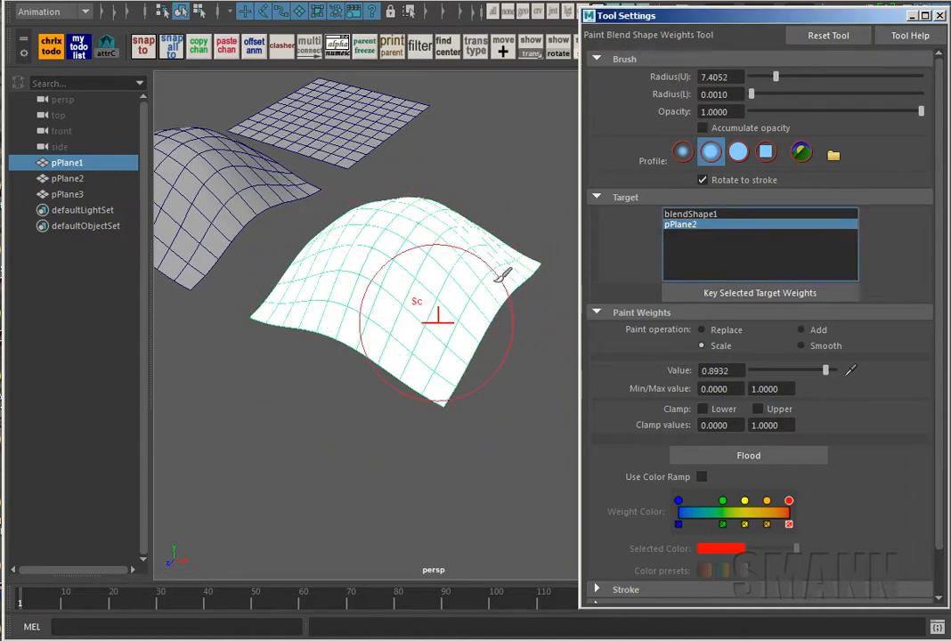
pyautogui.moveTo(435, 318)
pyautogui.mouseDown()
pyautogui.moveTo(425, 330)
pyautogui.moveTo(401, 246)
pyautogui.moveTo(474, 270)
pyautogui.moveTo(403, 265)
pyautogui.moveTo(406, 298)
pyautogui.mouseUp()
# Paint over pPlane1's upper area with the Replace operation and flood the target weights with Smooth
pyautogui.click(718, 331)
pyautogui.moveTo(393, 237)
pyautogui.mouseDown()
pyautogui.moveTo(360, 219)
pyautogui.moveTo(494, 270)
pyautogui.mouseUp()
pyautogui.click(801, 345)
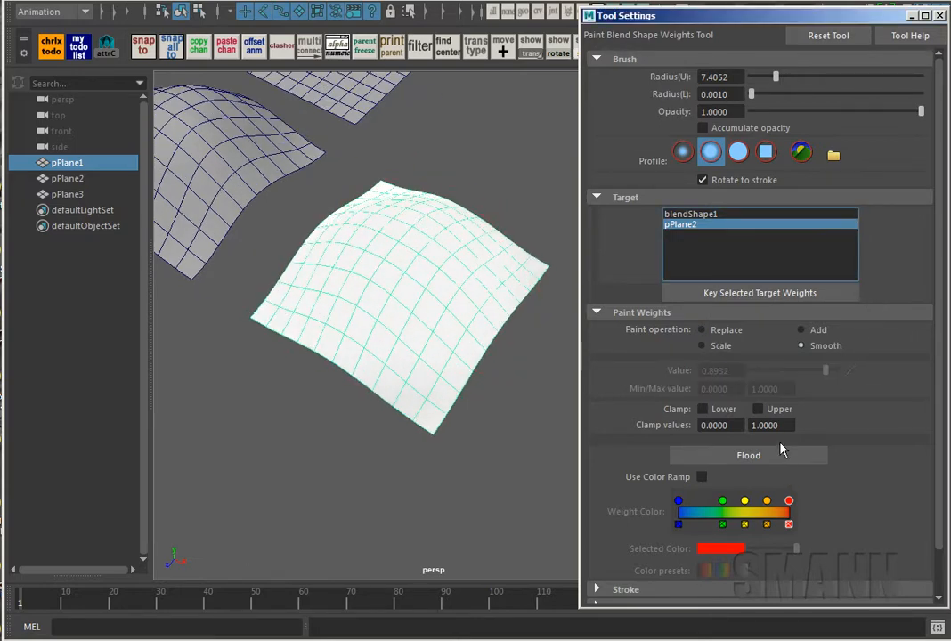
pyautogui.click(779, 454)
# Flood the pPlane2 target weights with the Add operation at value 0.8932
pyautogui.click(802, 329)
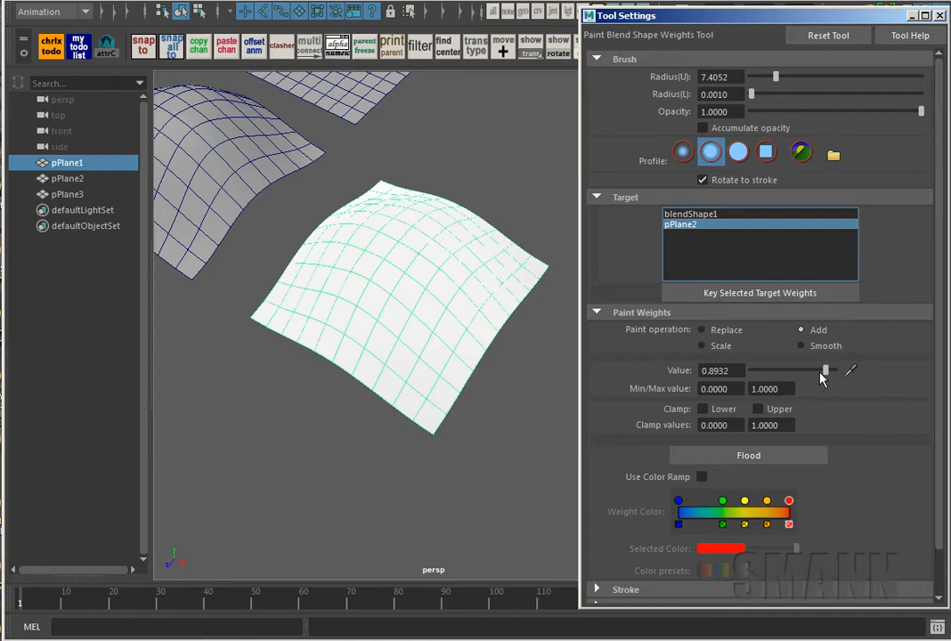
pyautogui.click(787, 455)
pyautogui.moveTo(552, 321)
pyautogui.keyDown('alt'); pyautogui.mouseDown()
pyautogui.moveTo(460, 316)
pyautogui.moveTo(494, 198)
pyautogui.moveTo(489, 116)
pyautogui.moveTo(478, 299)
pyautogui.moveTo(509, 204)
pyautogui.moveTo(423, 199)
pyautogui.mouseUp(); pyautogui.keyUp('alt')
# Switch to the Move tool, clear the selection, and close the Tool Settings window
pyautogui.press('w')
pyautogui.click(423, 200)
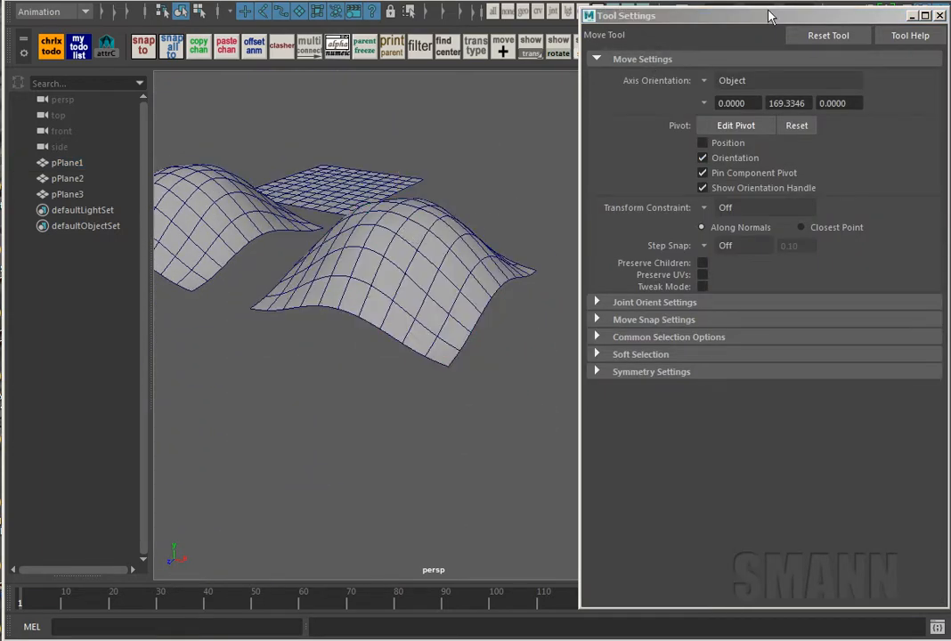
pyautogui.moveTo(771, 16); pyautogui.dragTo(679, 24)
pyautogui.click(850, 25)
pyautogui.keyDown('alt'); pyautogui.moveTo(488, 219); pyautogui.dragTo(572, 221, button='middle'); pyautogui.keyUp('alt')
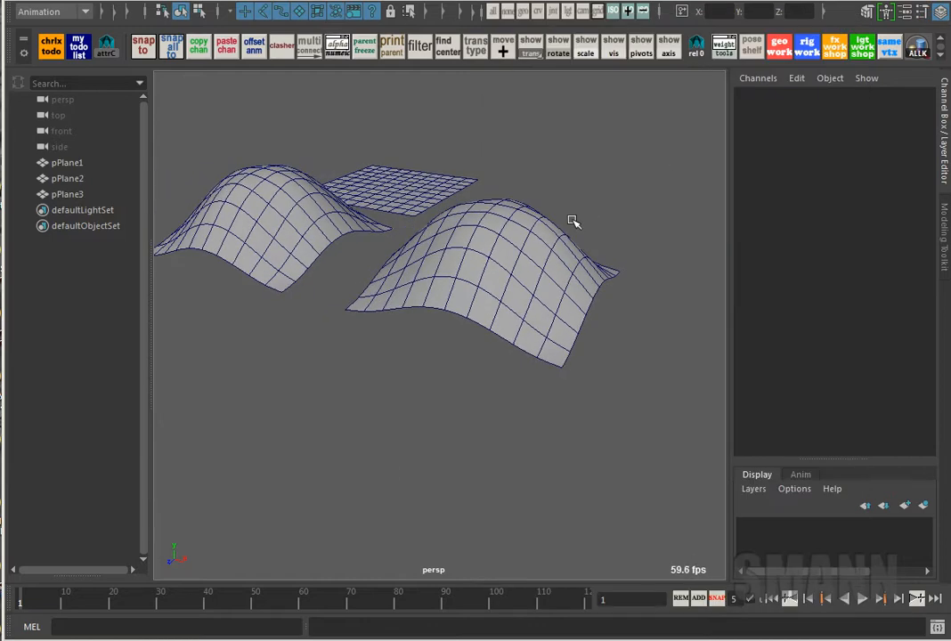
# Select pPlane1 and start the Edit Membership Tool from the deformer commands
pyautogui.keyDown('alt'); pyautogui.moveTo(573, 221); pyautogui.dragTo(561, 173); pyautogui.keyUp('alt')
pyautogui.click(558, 240)
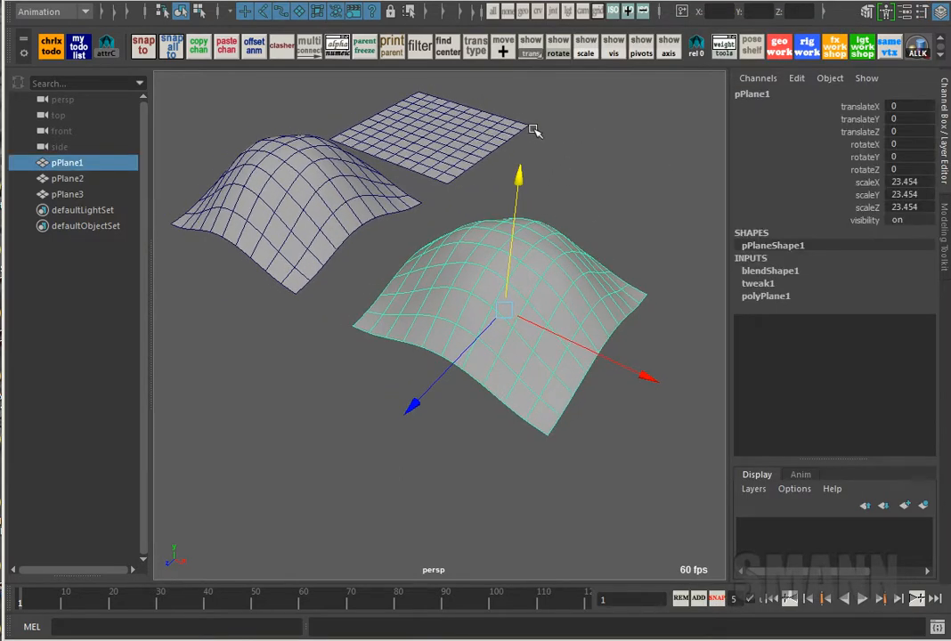
pyautogui.press('space')
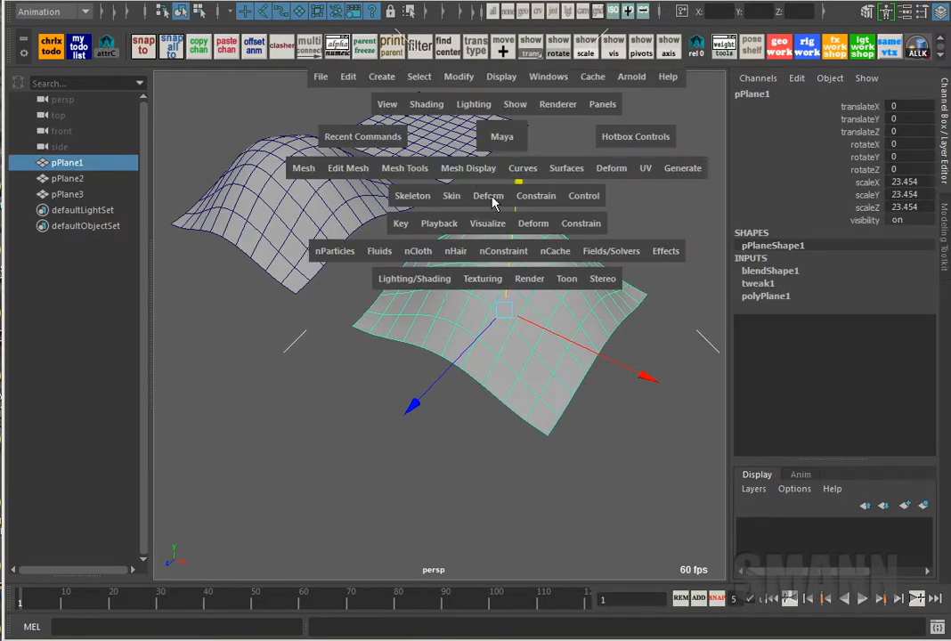
pyautogui.moveTo(493, 202); pyautogui.dragTo(642, 472)
pyautogui.click(674, 272)
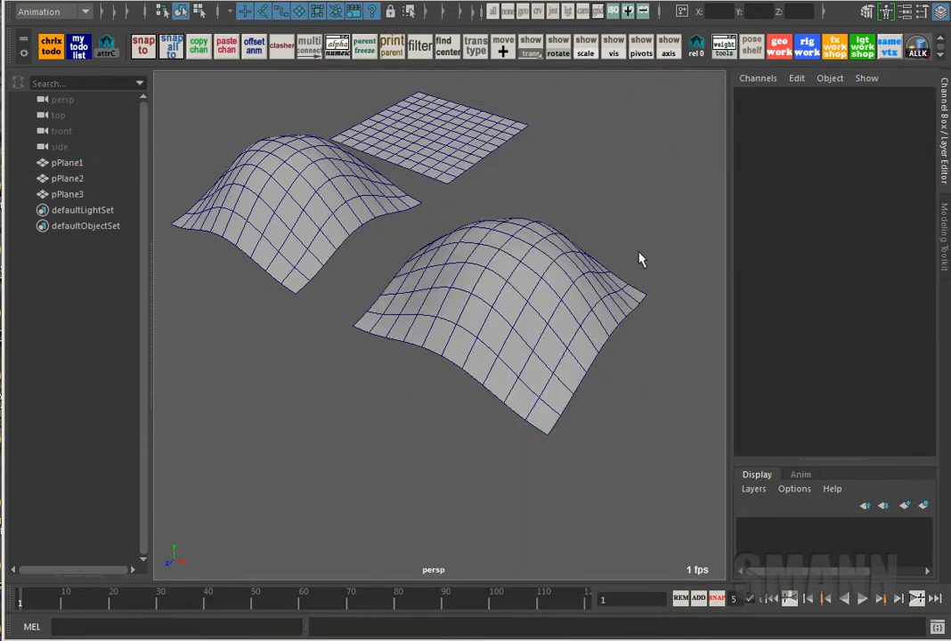
# Open the Edit Membership Tool's settings to check for options and close them again
pyautogui.hotkey('alt', 'p')
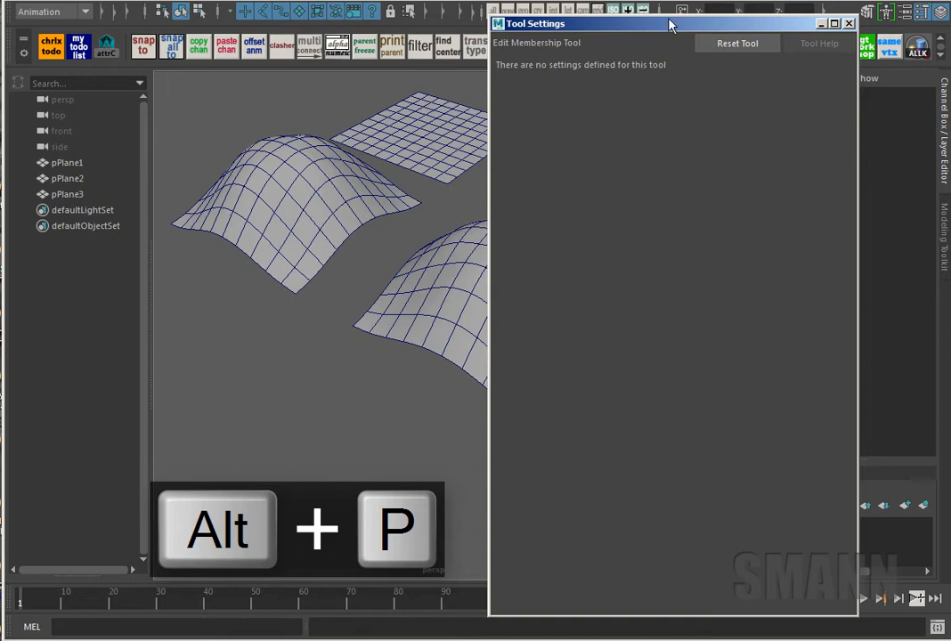
pyautogui.moveTo(670, 25); pyautogui.dragTo(461, 148)
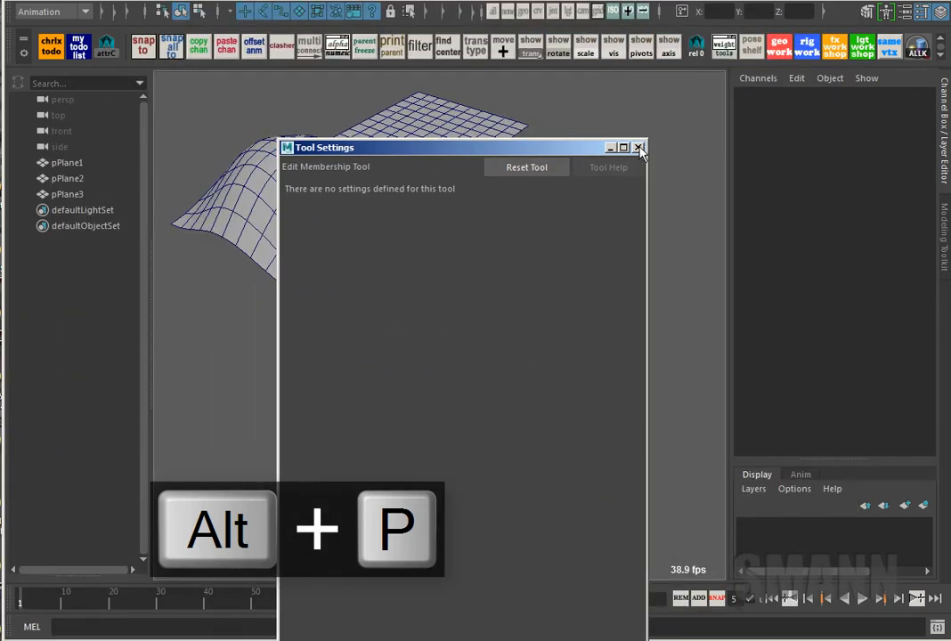
pyautogui.click(638, 148)
# Select and frame pPlane1, choose its blendShape1 input, and display the deformer's member vertices
pyautogui.click(503, 284)
pyautogui.press('f')
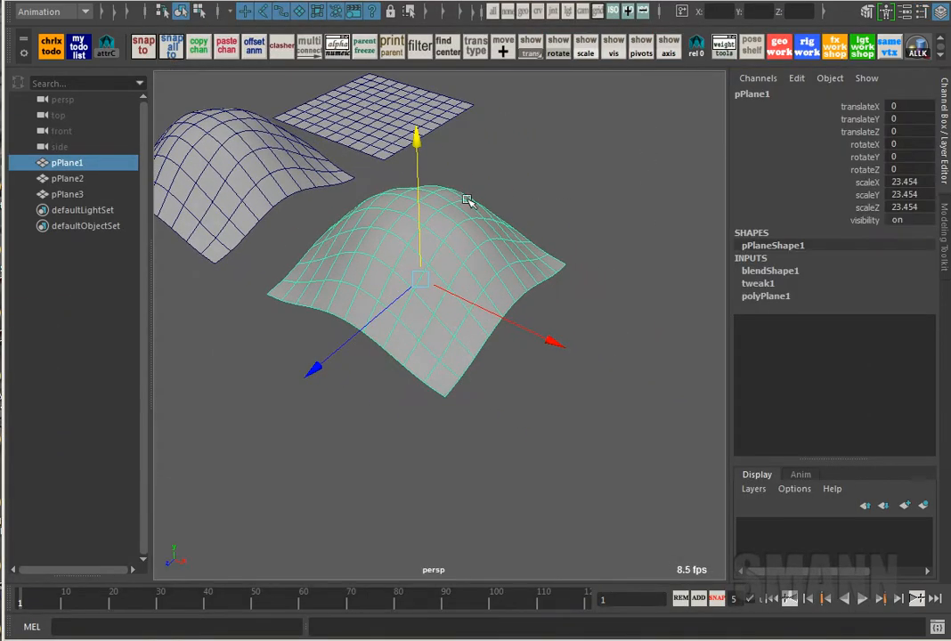
pyautogui.click(774, 271)
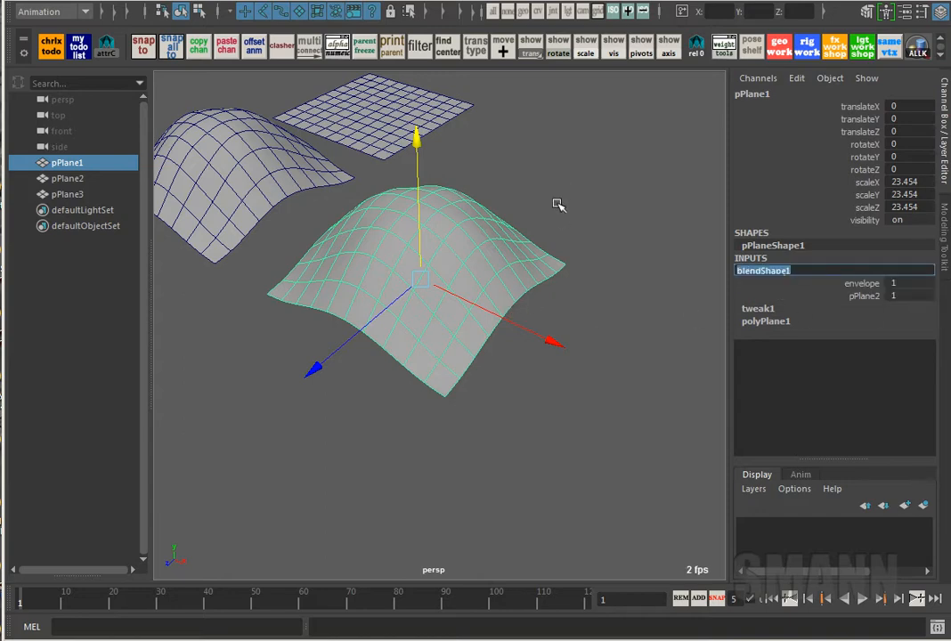
pyautogui.keyDown('alt'); pyautogui.moveTo(558, 204); pyautogui.dragTo(541, 182, button='middle'); pyautogui.keyUp('alt')
pyautogui.moveTo(485, 236); pyautogui.dragTo(404, 227, button='right')
pyautogui.keyDown('alt'); pyautogui.moveTo(476, 149); pyautogui.dragTo(510, 159); pyautogui.keyUp('alt')
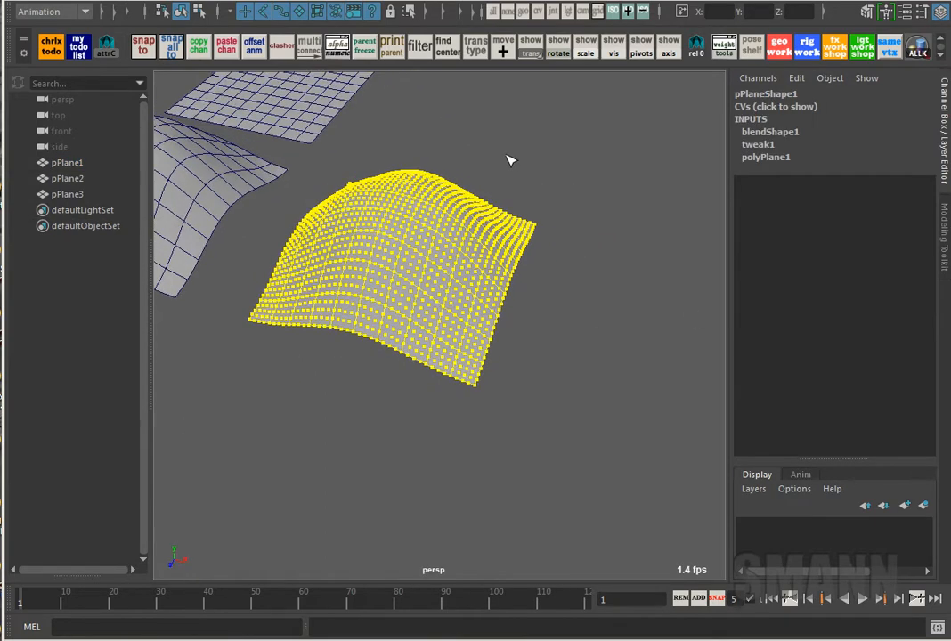
# Undo the last action, show pPlane1's vertices, pick one on its side edge, and return to object selection
pyautogui.hotkey('ctrl', 'z')
pyautogui.keyDown('alt'); pyautogui.moveTo(559, 193); pyautogui.dragTo(529, 221); pyautogui.keyUp('alt')
pyautogui.moveTo(527, 221); pyautogui.dragTo(424, 244, button='right')
pyautogui.keyDown('alt'); pyautogui.moveTo(425, 244); pyautogui.dragTo(548, 247); pyautogui.keyUp('alt')
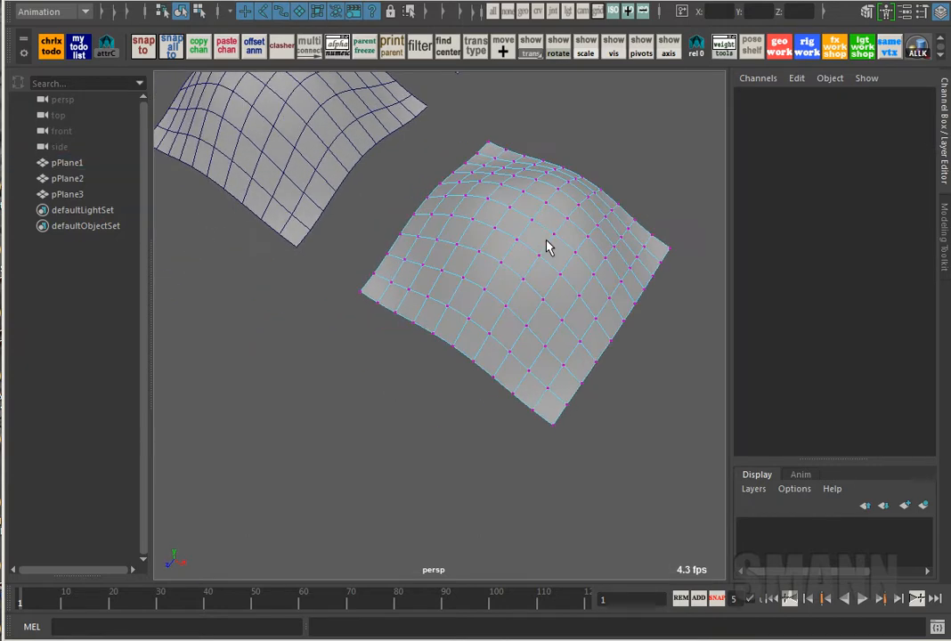
pyautogui.keyDown('alt'); pyautogui.moveTo(581, 289); pyautogui.dragTo(573, 262); pyautogui.keyUp('alt')
pyautogui.click(647, 269)
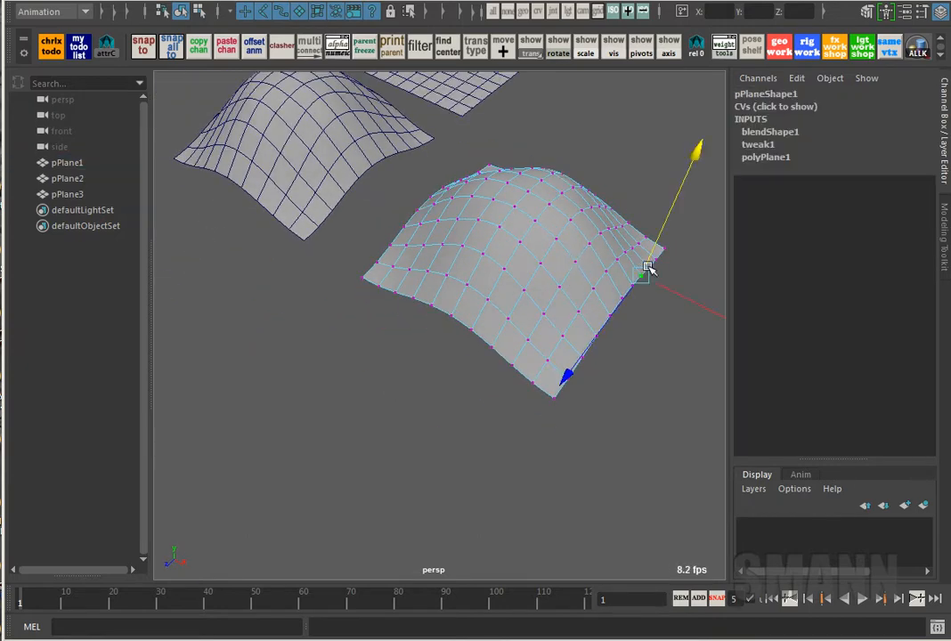
pyautogui.press('F8')
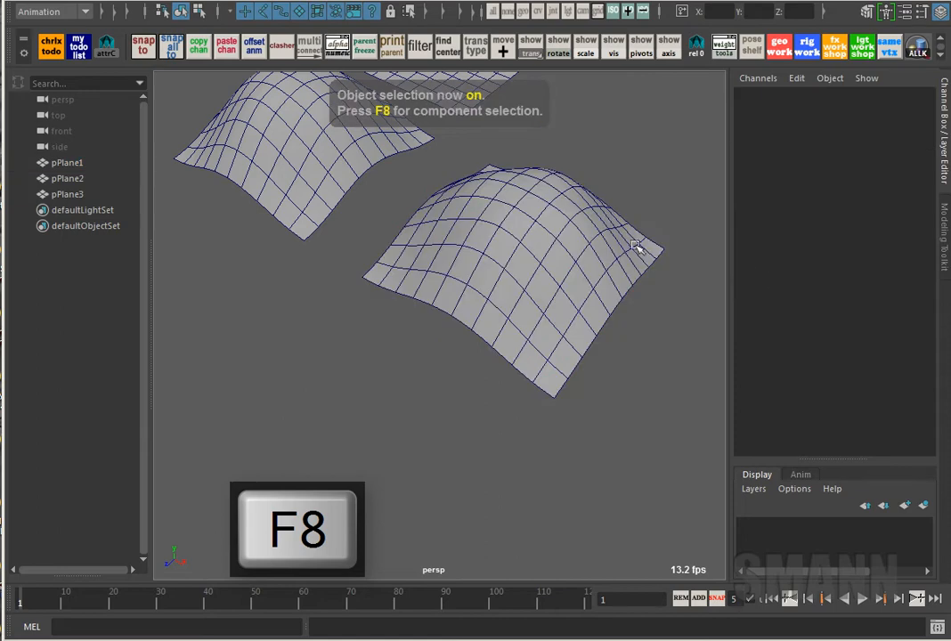
# Choose pPlane1's blendShape1 input, display its member vertices, and turn off the plane's smooth preview
pyautogui.click(771, 283)
pyautogui.click(775, 272)
pyautogui.click(588, 201)
pyautogui.keyDown('alt'); pyautogui.moveTo(615, 272); pyautogui.dragTo(564, 268, button='middle'); pyautogui.keyUp('alt')
pyautogui.click(564, 268)
pyautogui.press('F8')
pyautogui.press('1')
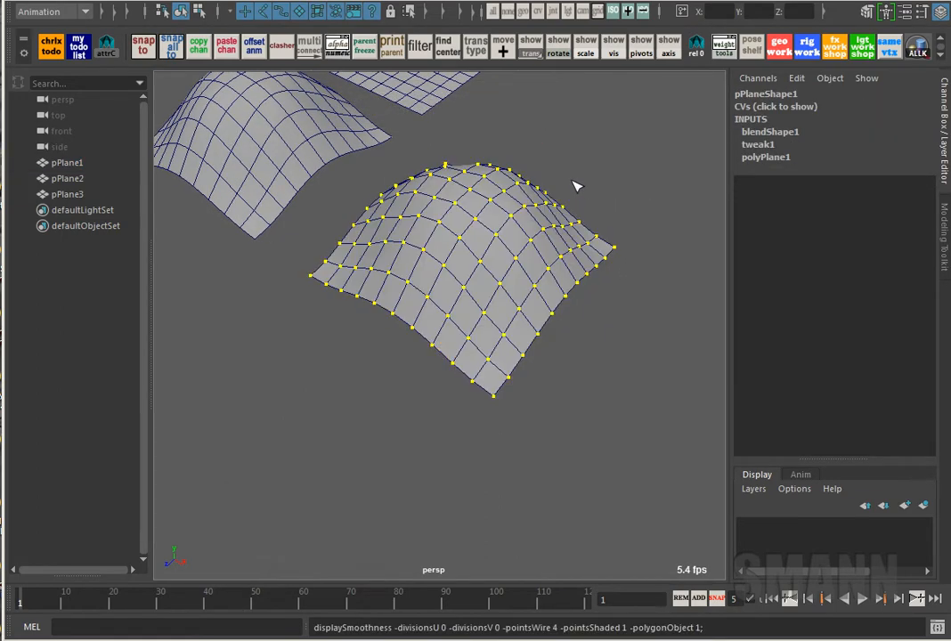
# Remove one half of pPlane1's vertices from blendShape1's membership and add the far portion of that half back
pyautogui.keyDown('alt'); pyautogui.moveTo(559, 237); pyautogui.dragTo(603, 268); pyautogui.keyUp('alt')
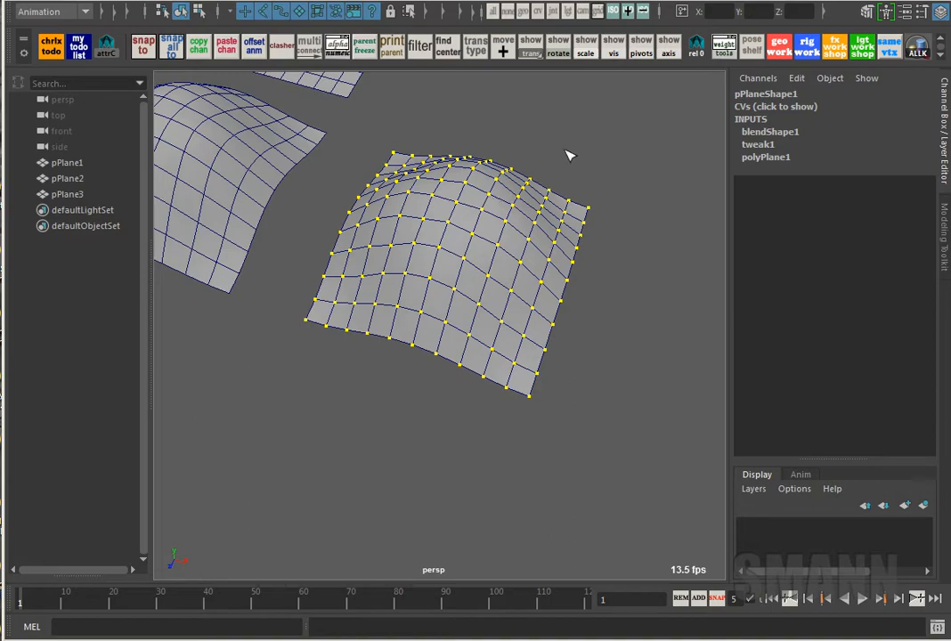
pyautogui.keyDown('ctrl'); pyautogui.moveTo(660, 148); pyautogui.dragTo(434, 516); pyautogui.keyUp('ctrl')
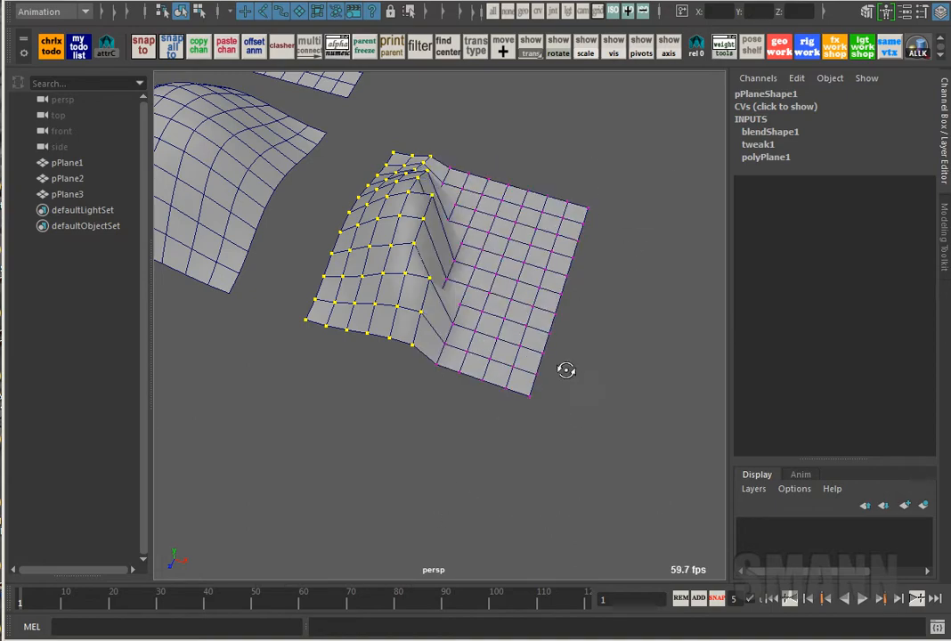
pyautogui.keyDown('alt'); pyautogui.moveTo(566, 369); pyautogui.dragTo(531, 346); pyautogui.keyUp('alt')
pyautogui.keyDown('alt'); pyautogui.moveTo(649, 363); pyautogui.dragTo(578, 389); pyautogui.keyUp('alt')
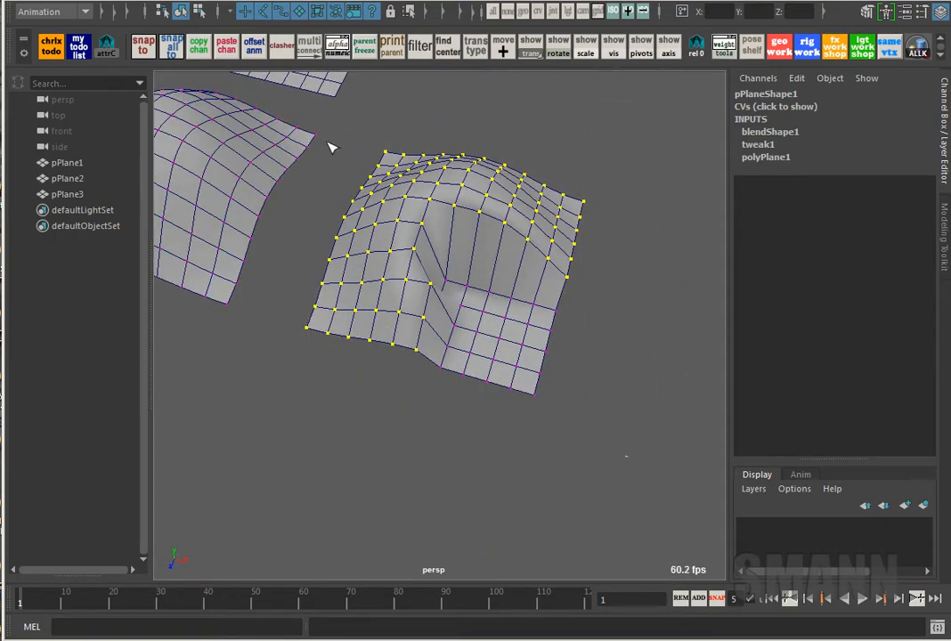
# Add the vertices of pPlane1's flat corner area back to blendShape1's membership
pyautogui.moveTo(384, 185); pyautogui.dragTo(579, 393)
pyautogui.keyDown('alt'); pyautogui.moveTo(437, 343); pyautogui.dragTo(457, 322); pyautogui.keyUp('alt')
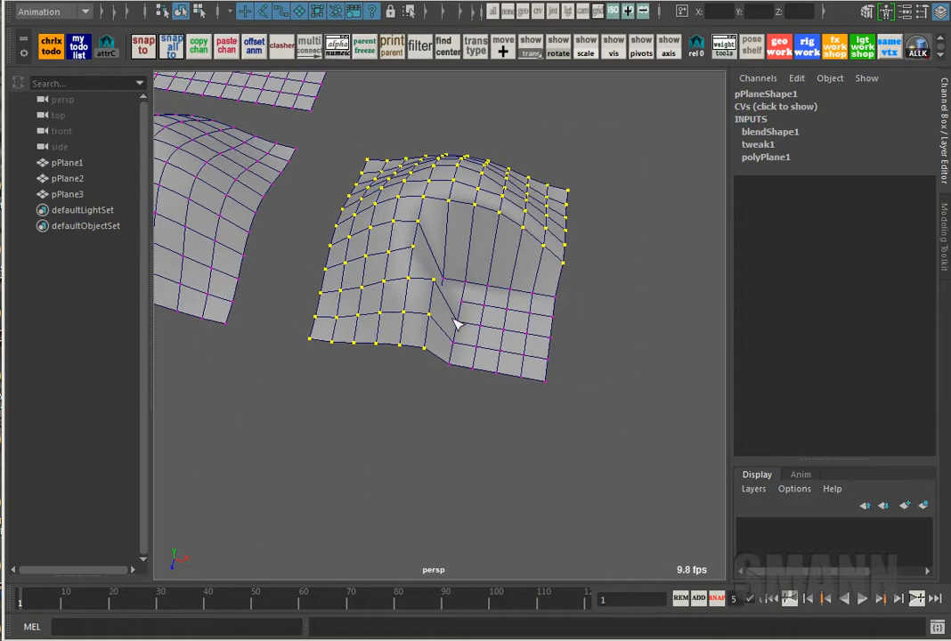
pyautogui.keyDown('shift'); pyautogui.moveTo(432, 258); pyautogui.dragTo(684, 418); pyautogui.keyUp('shift')
pyautogui.keyDown('alt'); pyautogui.moveTo(611, 462); pyautogui.dragTo(609, 399); pyautogui.keyUp('alt')
# Remove the border vertices along all of pPlane1's edges from blendShape1's membership, leaving only the interior vertices as members
pyautogui.keyDown('alt'); pyautogui.moveTo(553, 189); pyautogui.dragTo(592, 271); pyautogui.keyUp('alt')
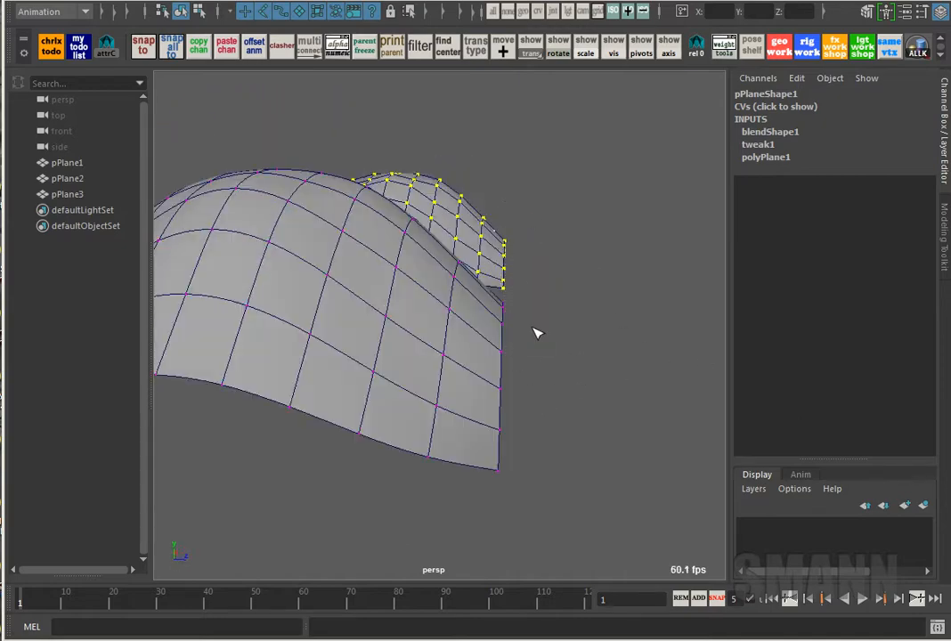
pyautogui.keyDown('alt'); pyautogui.moveTo(536, 333); pyautogui.dragTo(561, 239); pyautogui.keyUp('alt')
pyautogui.keyDown('alt'); pyautogui.moveTo(470, 412); pyautogui.dragTo(603, 280); pyautogui.keyUp('alt')
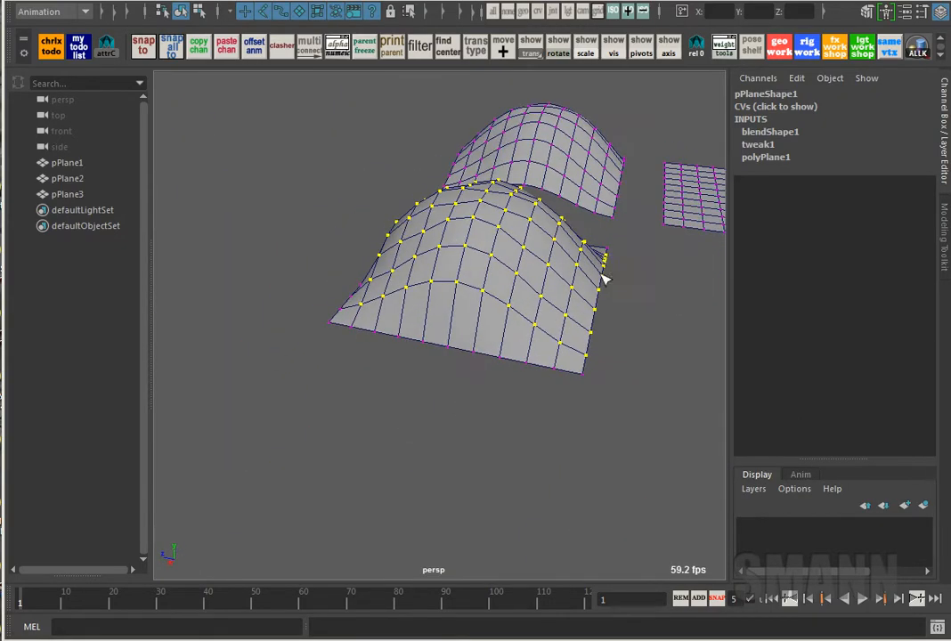
pyautogui.keyDown('alt'); pyautogui.moveTo(592, 397); pyautogui.dragTo(612, 246); pyautogui.keyUp('alt')
pyautogui.keyDown('alt'); pyautogui.moveTo(673, 386); pyautogui.dragTo(432, 499); pyautogui.keyUp('alt')
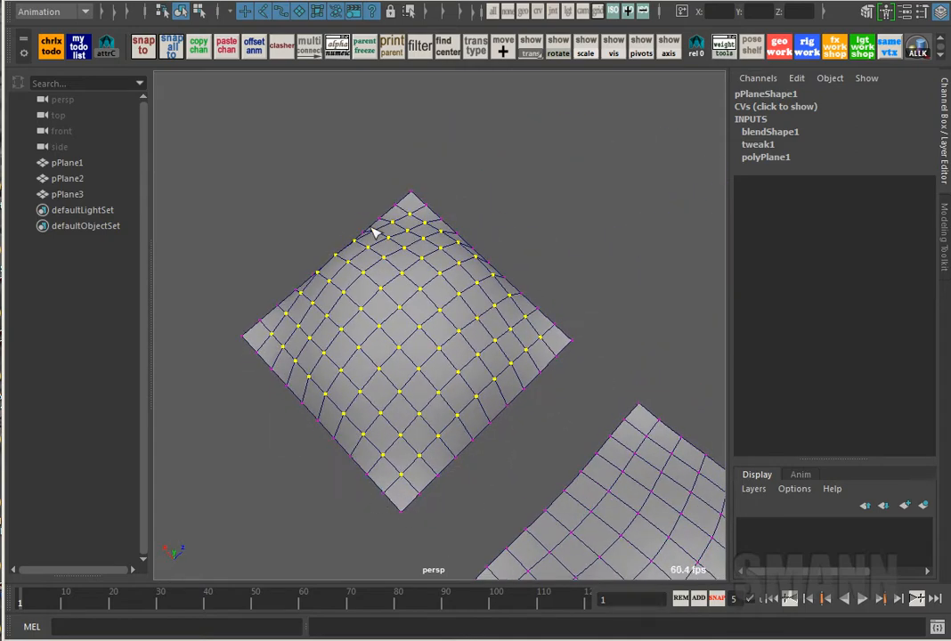
pyautogui.keyDown('alt'); pyautogui.moveTo(376, 232); pyautogui.dragTo(481, 411); pyautogui.keyUp('alt')
# Try moving the near corner vertex of pPlane2 and undo the move
pyautogui.moveTo(385, 256); pyautogui.dragTo(420, 221, button='right')
pyautogui.click(298, 197)
pyautogui.moveTo(295, 178); pyautogui.dragTo(245, 180, button='right')
pyautogui.keyDown('alt'); pyautogui.moveTo(280, 312); pyautogui.dragTo(303, 328); pyautogui.keyUp('alt')
pyautogui.moveTo(235, 257); pyautogui.dragTo(258, 283)
pyautogui.moveTo(240, 265); pyautogui.dragTo(282, 404)
pyautogui.hotkey('ctrl', 'z')
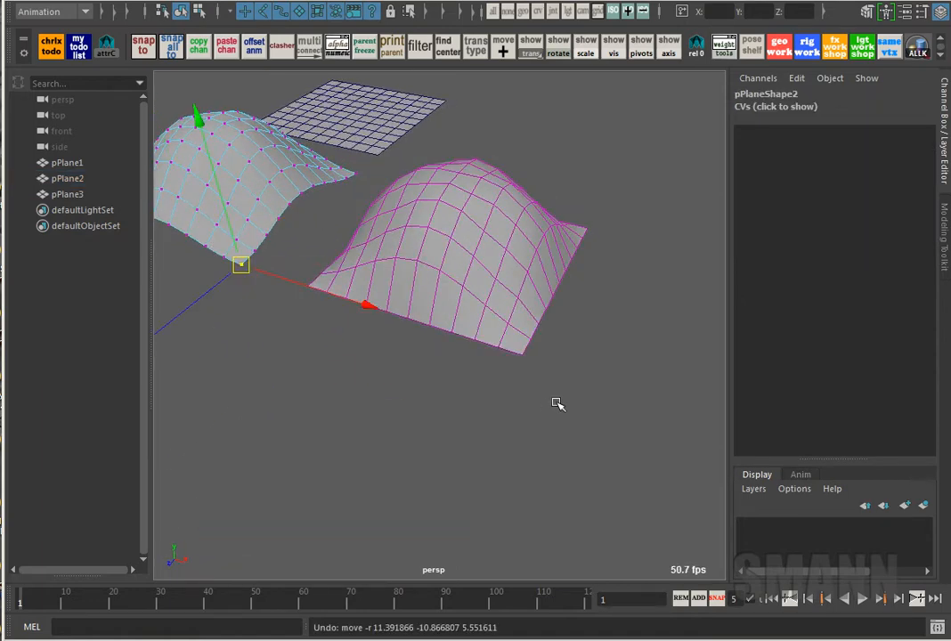
# Return to object selection, select pPlane3 together with pPlane1, and expand the blendShape1 input
pyautogui.press('F8')
pyautogui.press('F8')
pyautogui.click(457, 172)
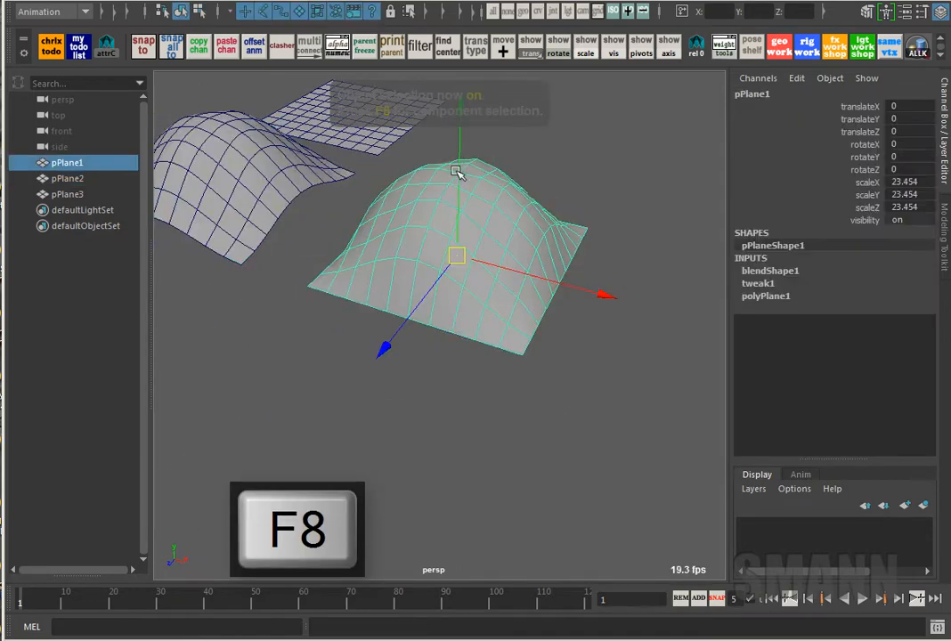
pyautogui.click(358, 135)
pyautogui.keyDown('shift'); pyautogui.click(459, 176); pyautogui.keyUp('shift')
pyautogui.press('space')
pyautogui.click(783, 272)
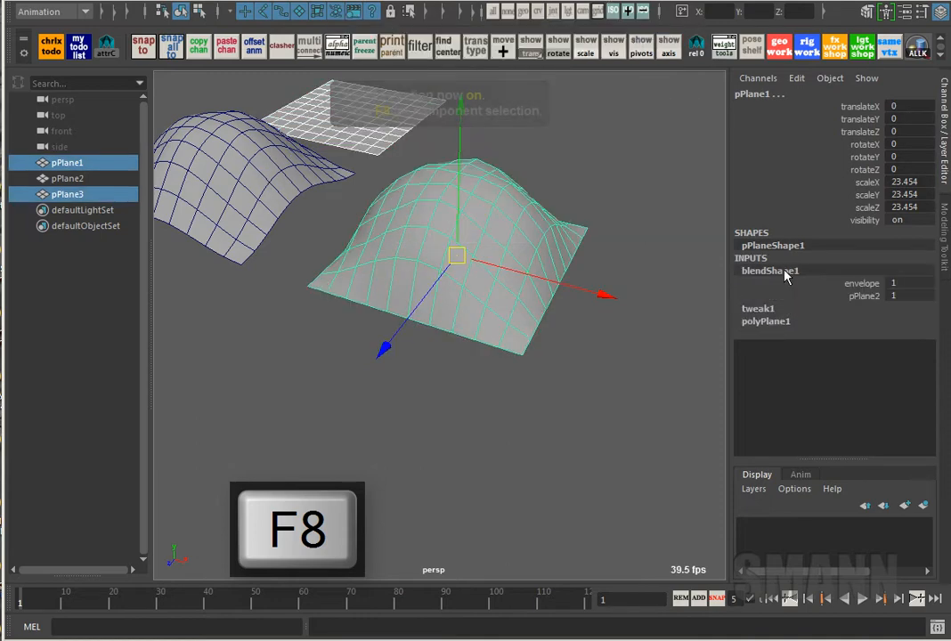
# Add pPlane3 as a target to pPlane1's existing blendShape1, with Specify node turned on in the Add Blend Shape Target options
pyautogui.click(463, 147)
pyautogui.click(391, 143)
pyautogui.keyDown('shift'); pyautogui.click(453, 160); pyautogui.keyUp('shift')
pyautogui.press('space')
pyautogui.click(516, 140)
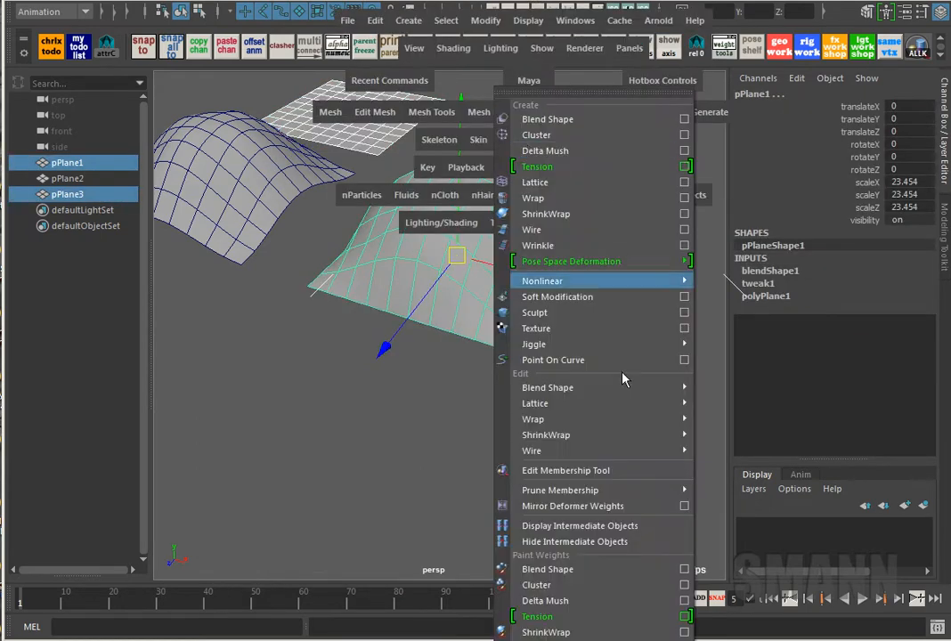
pyautogui.moveTo(623, 388)
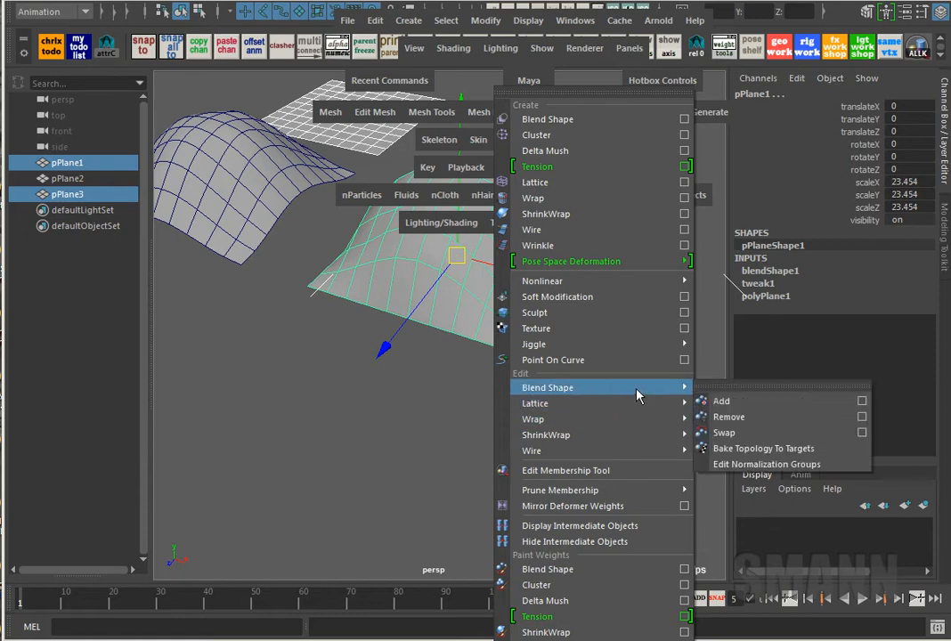
pyautogui.click(862, 404)
pyautogui.moveTo(681, 135); pyautogui.dragTo(634, 129)
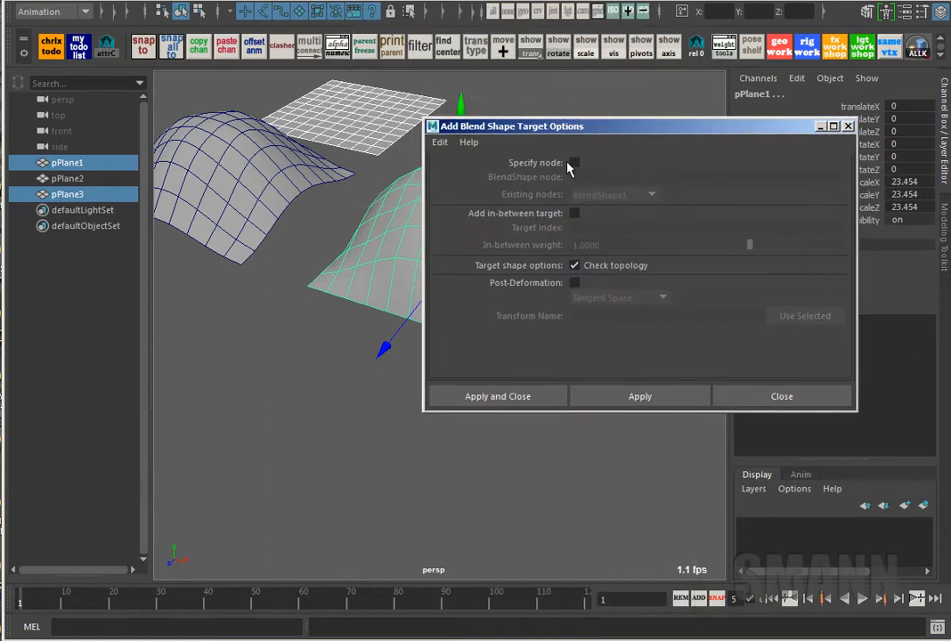
pyautogui.click(575, 164)
pyautogui.click(669, 393)
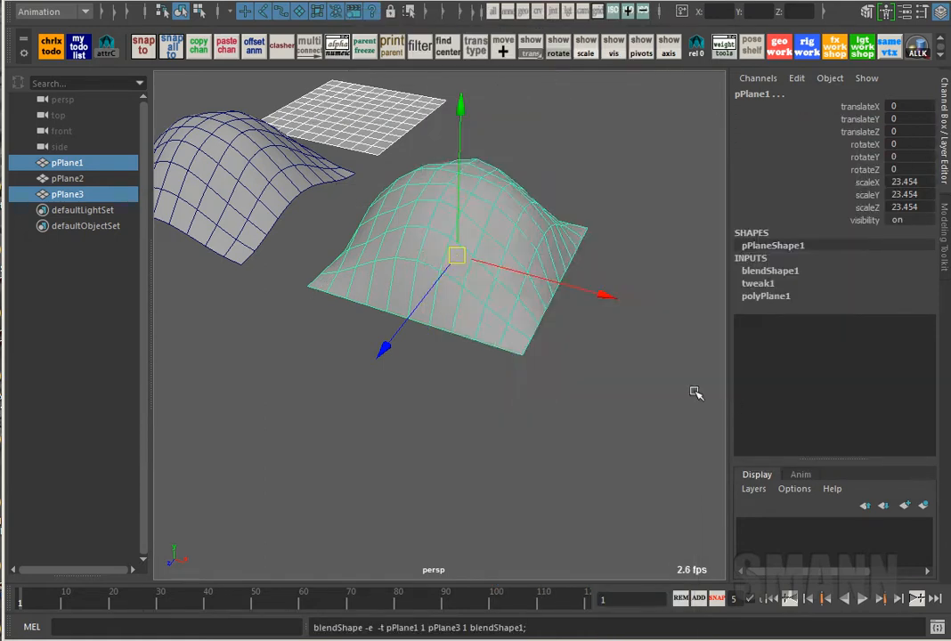
pyautogui.click(694, 391)
# Pull pPlane3's corner vertices outward with a widened soft selection, and return to object selection
pyautogui.click(425, 103)
pyautogui.moveTo(409, 101); pyautogui.dragTo(352, 100, button='right')
pyautogui.keyDown('alt'); pyautogui.moveTo(433, 117); pyautogui.dragTo(440, 137, button='middle'); pyautogui.keyUp('alt')
pyautogui.moveTo(433, 105); pyautogui.dragTo(470, 132)
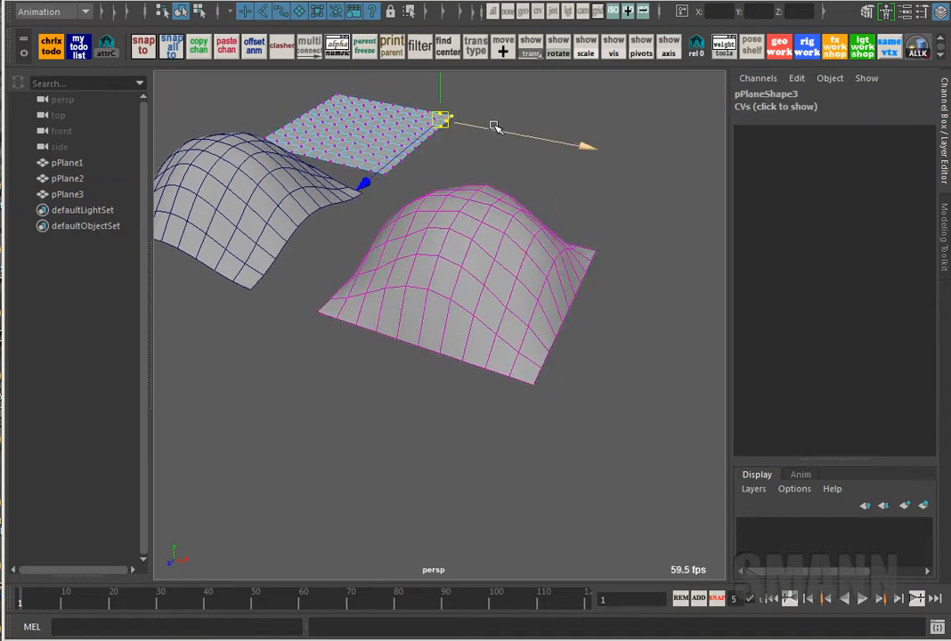
pyautogui.press('b')
pyautogui.moveTo(476, 196); pyautogui.dragTo(579, 198)
pyautogui.moveTo(441, 120); pyautogui.dragTo(612, 110)
pyautogui.press('F8')
pyautogui.press('F8')
pyautogui.click(634, 214)
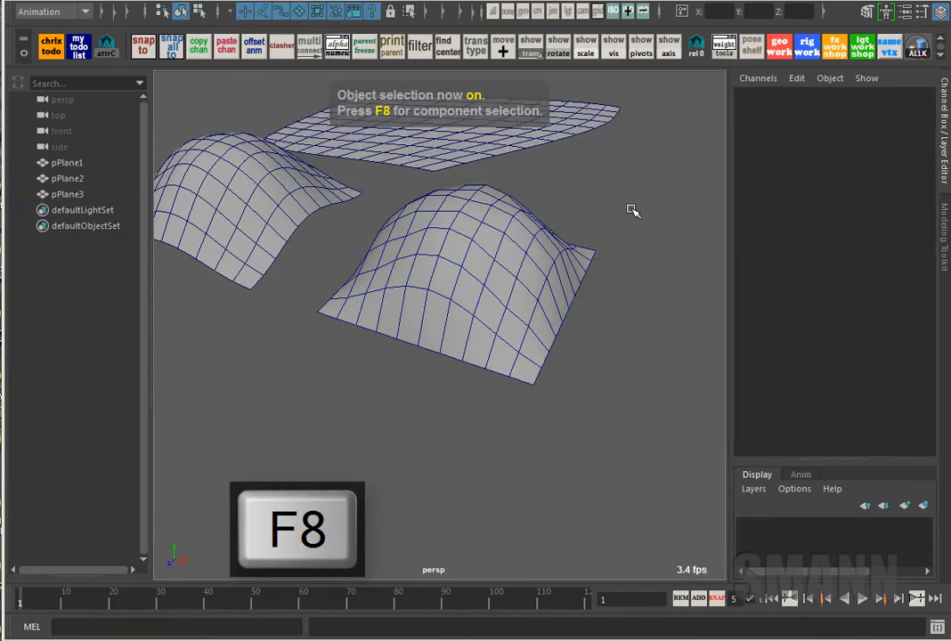
# Test the new target on pPlane1 by raising blendShape1's pPlane3 weight to 1 and returning it to 0
pyautogui.keyDown('alt'); pyautogui.moveTo(631, 210); pyautogui.dragTo(629, 223); pyautogui.keyUp('alt')
pyautogui.click(485, 210)
pyautogui.click(783, 271)
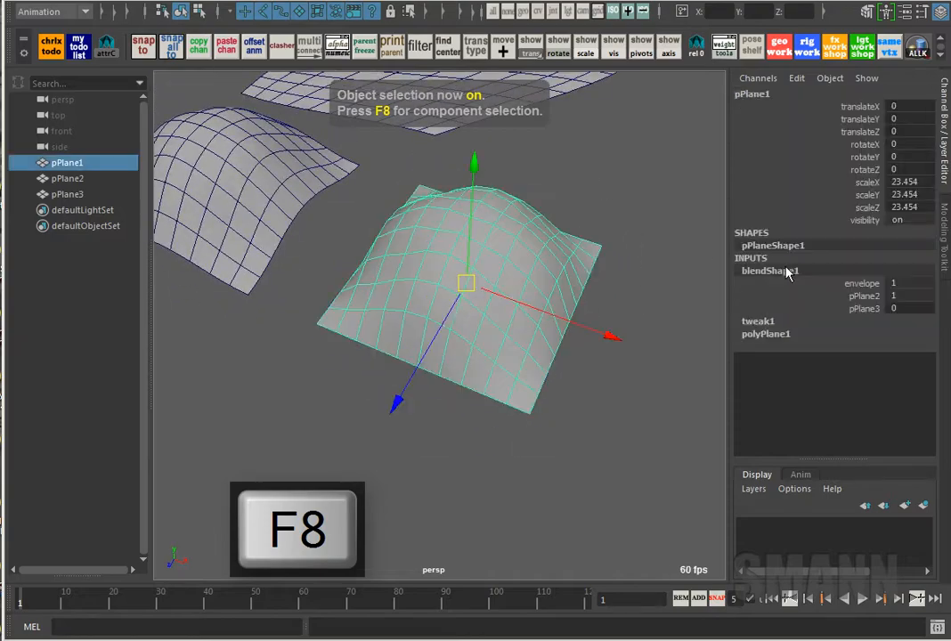
pyautogui.click(863, 309)
pyautogui.moveTo(597, 285); pyautogui.dragTo(667, 280, button='middle')
pyautogui.keyDown('alt'); pyautogui.moveTo(623, 312); pyautogui.dragTo(529, 257); pyautogui.keyUp('alt')
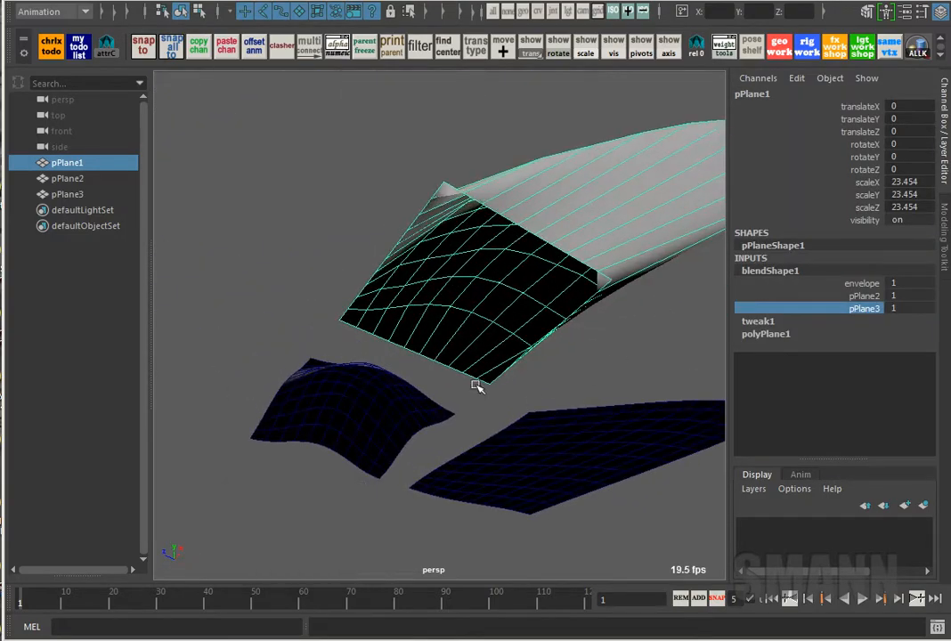
pyautogui.keyDown('alt'); pyautogui.moveTo(388, 261); pyautogui.dragTo(610, 334); pyautogui.keyUp('alt')
pyautogui.moveTo(610, 338); pyautogui.dragTo(472, 342, button='middle')
pyautogui.keyDown('alt'); pyautogui.moveTo(423, 352); pyautogui.dragTo(411, 395); pyautogui.keyUp('alt')
pyautogui.moveTo(419, 374); pyautogui.dragTo(392, 339, button='middle')
pyautogui.keyDown('alt'); pyautogui.moveTo(444, 333); pyautogui.dragTo(446, 396); pyautogui.keyUp('alt')
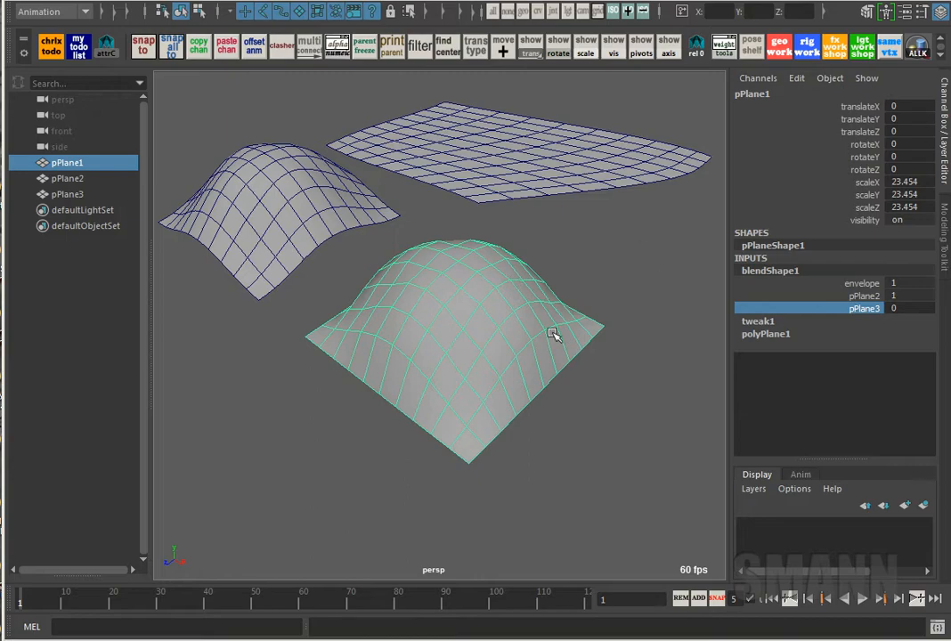
# Select pPlane1 and display its vertices
pyautogui.moveTo(564, 306)
pyautogui.keyDown('alt'); pyautogui.mouseDown()
pyautogui.moveTo(664, 319)
pyautogui.moveTo(692, 347)
pyautogui.moveTo(653, 320)
pyautogui.moveTo(671, 299)
pyautogui.moveTo(557, 286)
pyautogui.mouseUp(); pyautogui.keyUp('alt')
pyautogui.click(557, 286)
pyautogui.click(545, 338)
pyautogui.press('3')
pyautogui.click(663, 347)
pyautogui.click(552, 365)
pyautogui.keyDown('alt'); pyautogui.moveTo(530, 365); pyautogui.dragTo(518, 350, button='middle'); pyautogui.keyUp('alt')
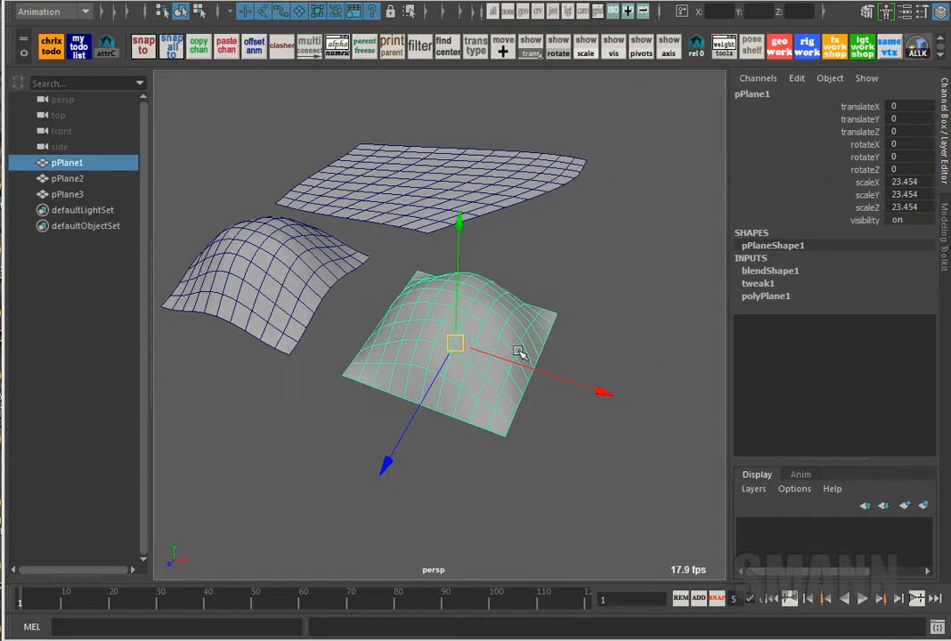
pyautogui.moveTo(532, 343); pyautogui.dragTo(493, 382, button='right')
pyautogui.keyDown('alt'); pyautogui.moveTo(492, 383); pyautogui.dragTo(602, 306); pyautogui.keyUp('alt')
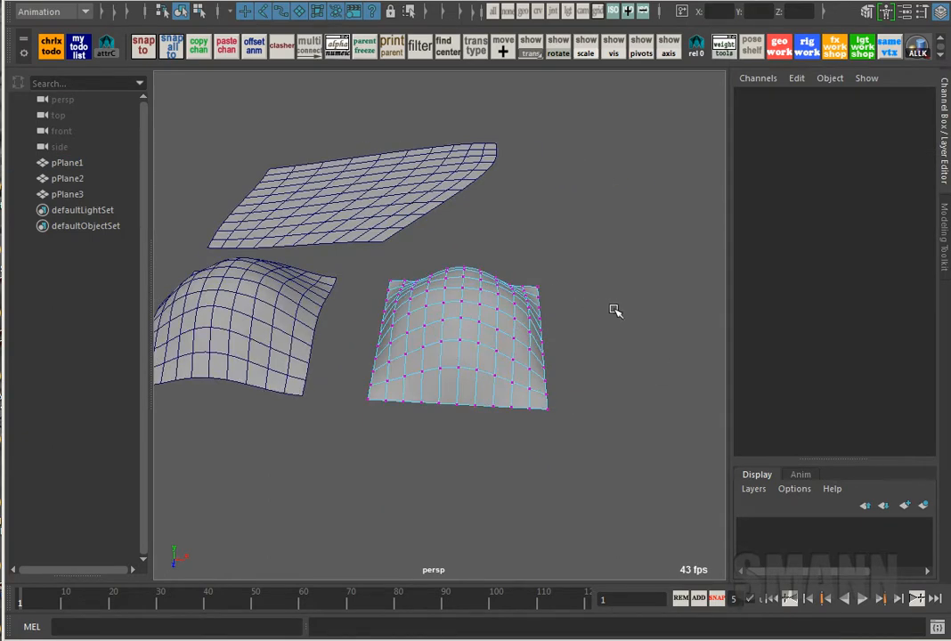
# Return to object selection, choose pPlane1's blendShape1 input, and add the plane's border vertices back to the deformer's membership
pyautogui.press('F8')
pyautogui.press('F8')
pyautogui.click(795, 271)
pyautogui.keyDown('ctrl'); pyautogui.moveTo(527, 232); pyautogui.dragTo(571, 329); pyautogui.keyUp('ctrl')
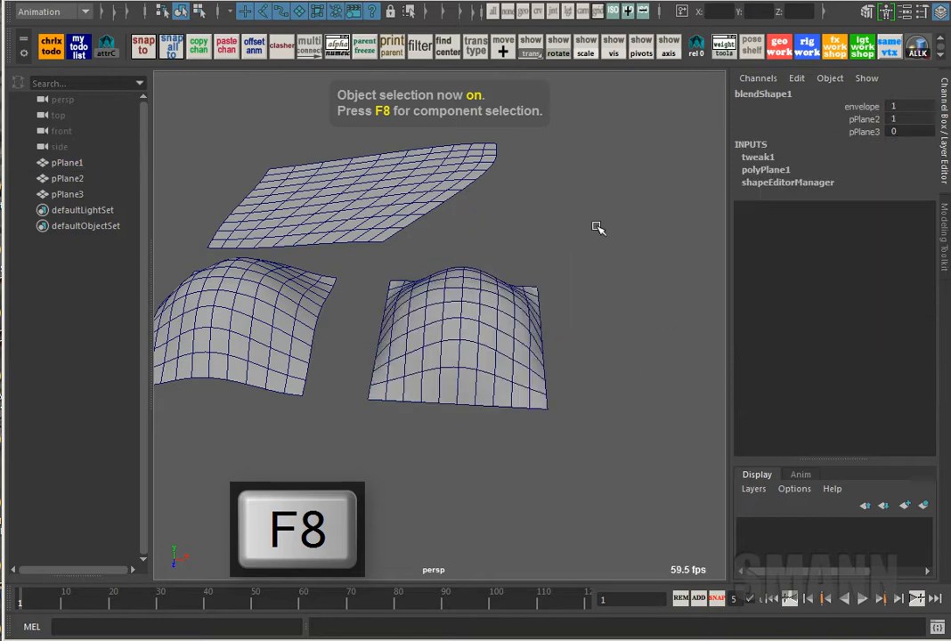
pyautogui.press('F8')
pyautogui.keyDown('shift'); pyautogui.click(505, 423); pyautogui.keyUp('shift')
pyautogui.press('w')
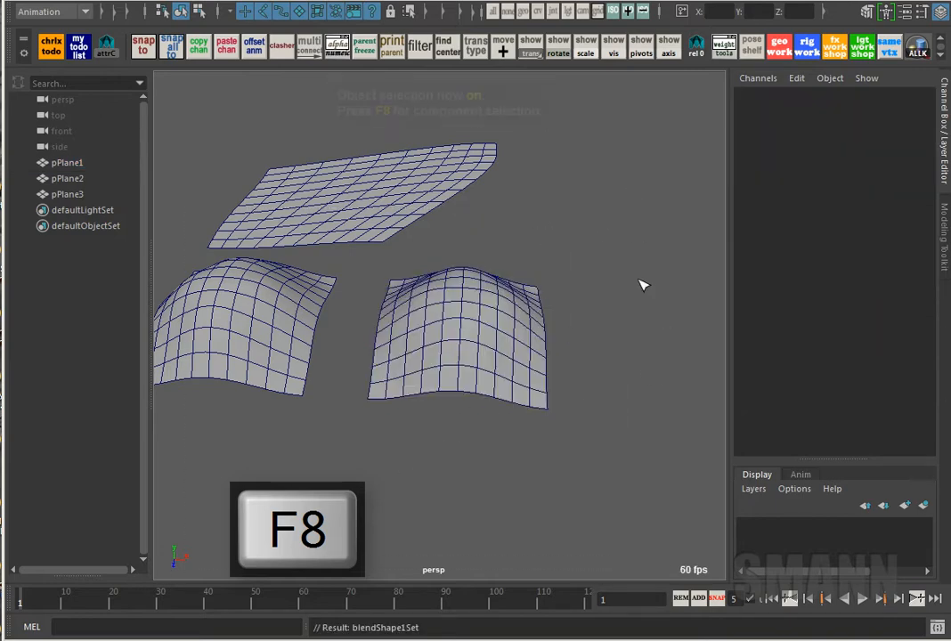
# Select all of pPlane1's border vertices in component mode
pyautogui.click(477, 277)
pyautogui.keyDown('alt'); pyautogui.moveTo(535, 210); pyautogui.dragTo(521, 285); pyautogui.keyUp('alt')
pyautogui.press('F8')
pyautogui.moveTo(356, 258); pyautogui.dragTo(552, 360)
# Open the Relationship Editor for deformer sets and filter the Deformer Sets list by "blend"
pyautogui.press('space')
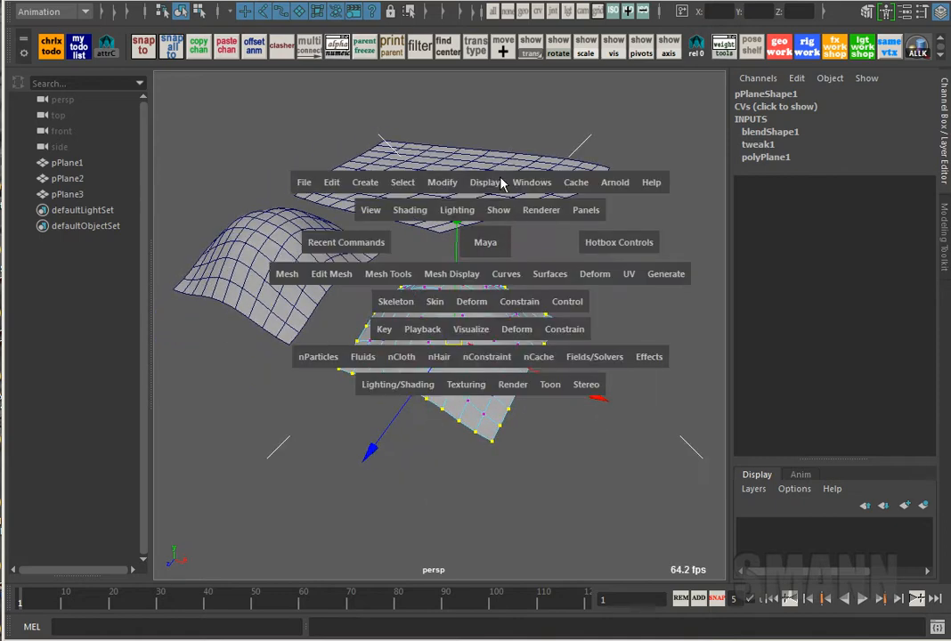
pyautogui.click(519, 183)
pyautogui.moveTo(646, 306)
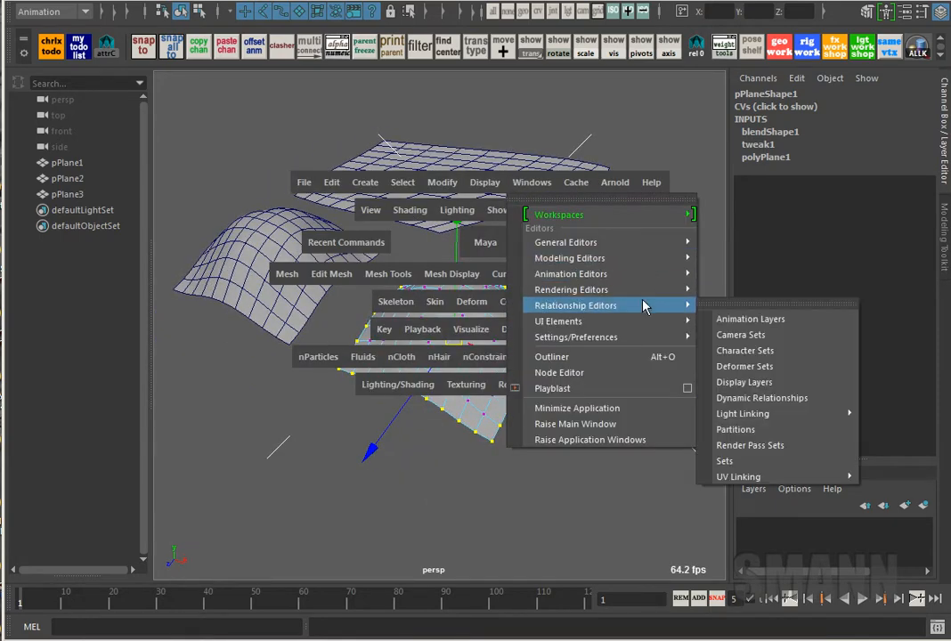
pyautogui.click(821, 366)
pyautogui.moveTo(643, 71); pyautogui.dragTo(297, 59)
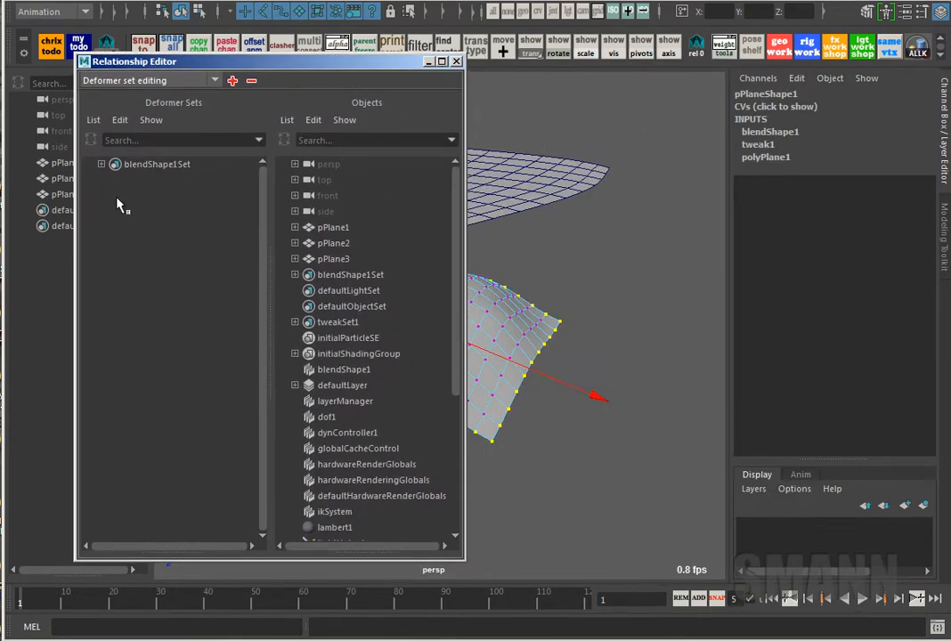
pyautogui.click(156, 141)
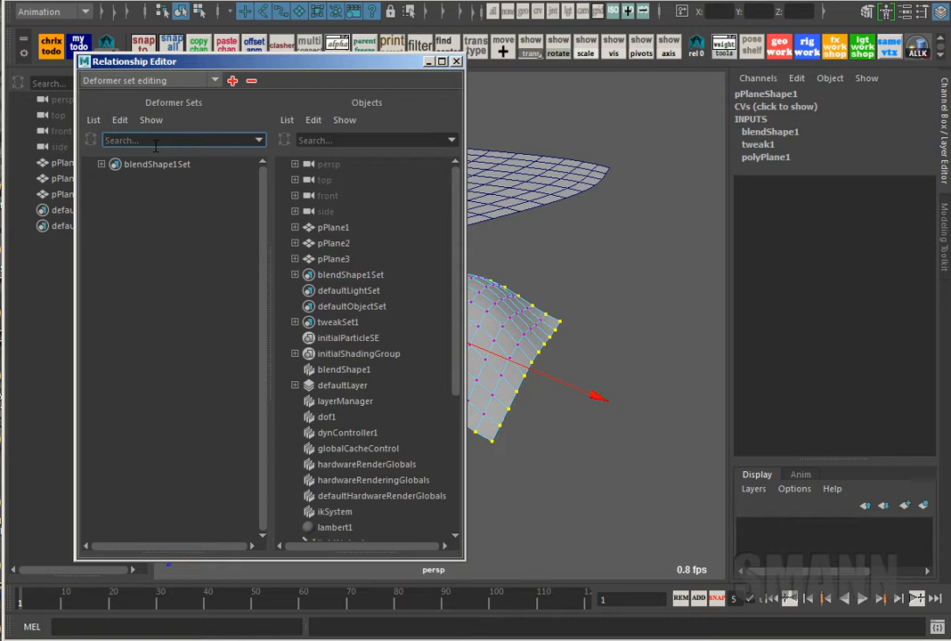
pyautogui.write('blend')
pyautogui.press('Return')
pyautogui.click(157, 143)
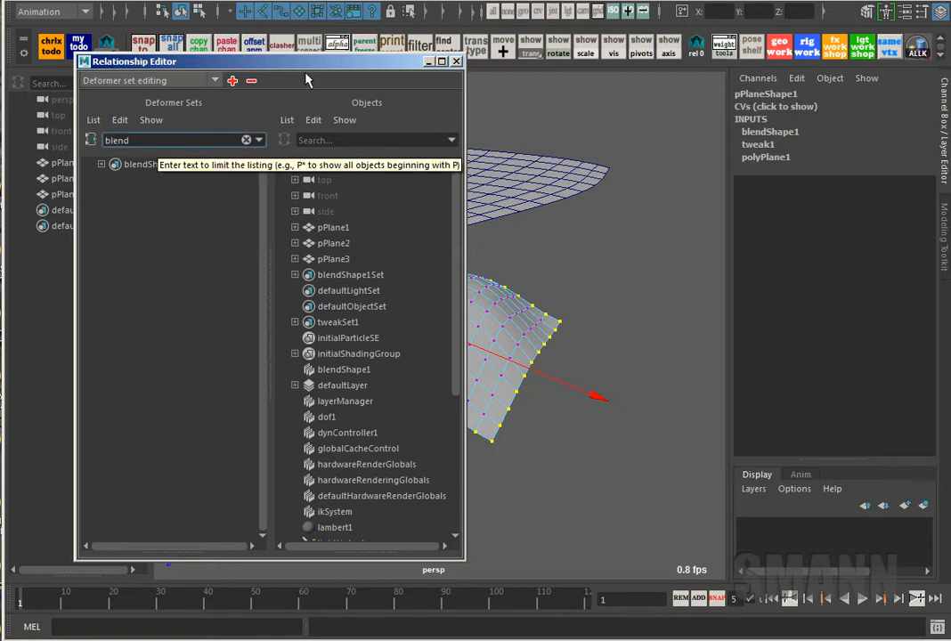
# Select blendShape1Set, expand it to inspect its member vertices, and collapse it again
pyautogui.moveTo(304, 62); pyautogui.dragTo(249, 60)
pyautogui.click(116, 165)
pyautogui.click(46, 163)
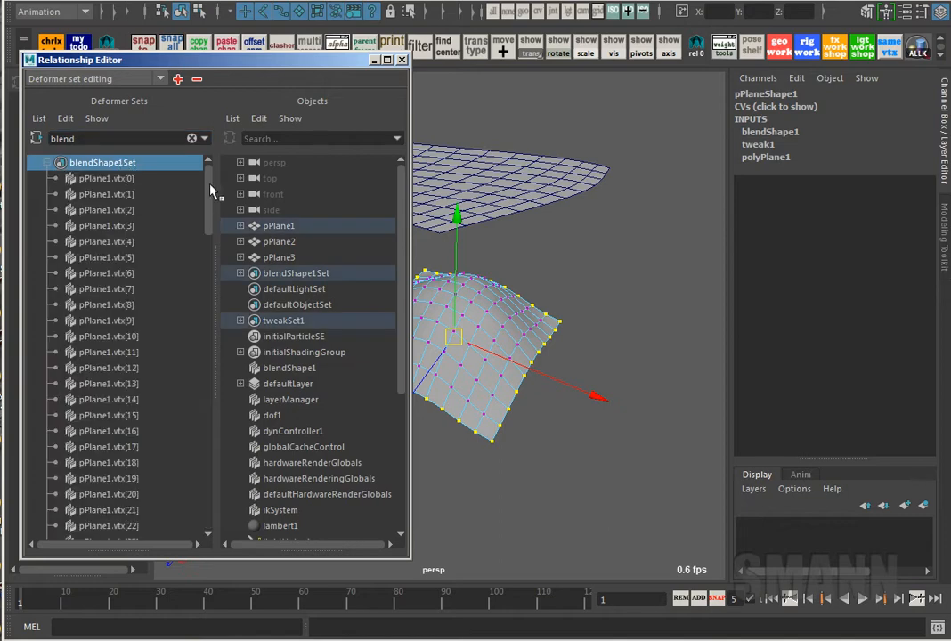
pyautogui.moveTo(208, 189); pyautogui.dragTo(182, 160)
pyautogui.click(48, 163)
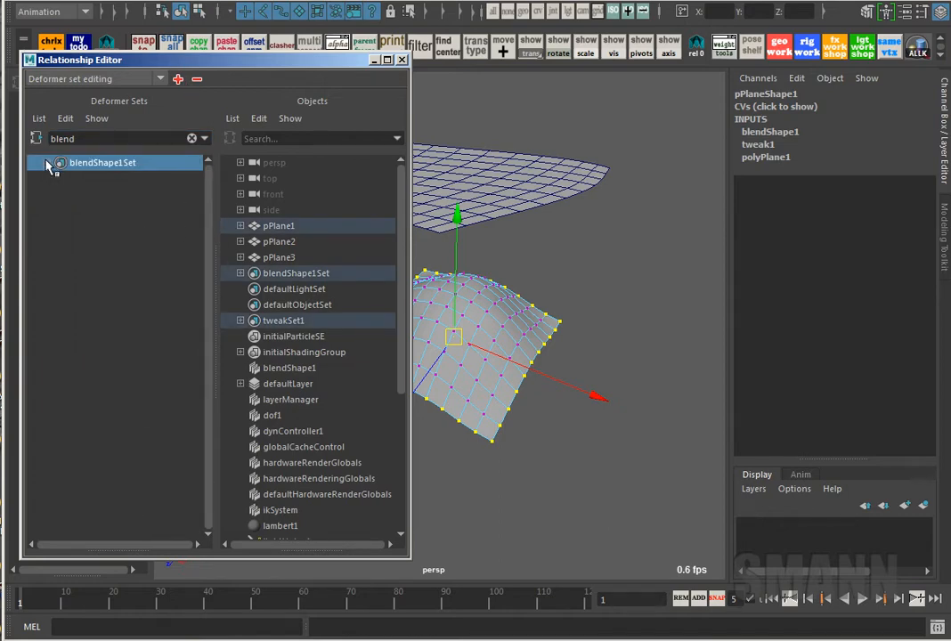
pyautogui.moveTo(267, 61)
pyautogui.mouseDown()
pyautogui.moveTo(365, 83)
pyautogui.moveTo(264, 65)
pyautogui.mouseUp()
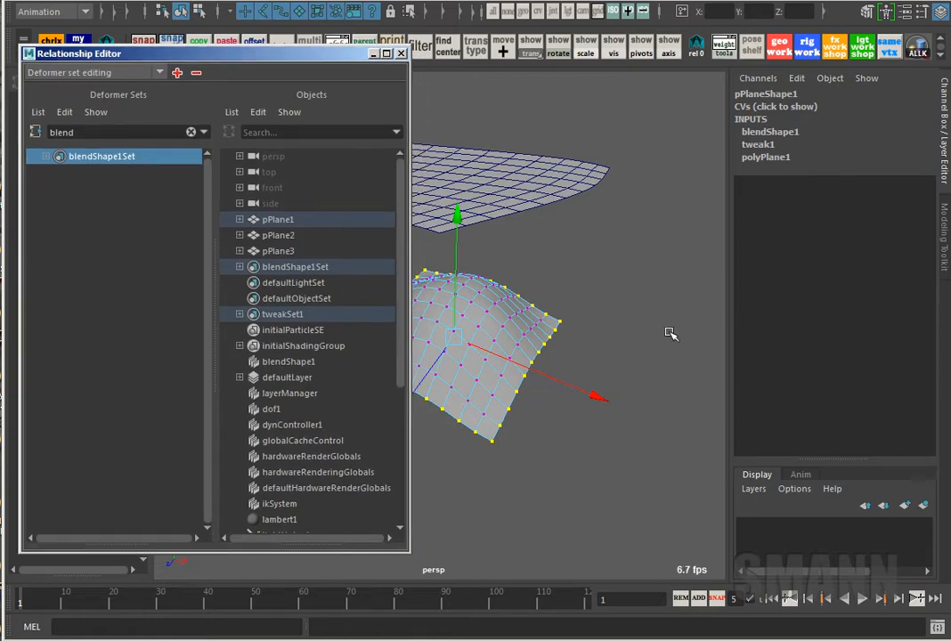
# Remove pPlane1's selected border vertices from blendShape1Set
pyautogui.keyDown('alt'); pyautogui.moveTo(671, 333); pyautogui.dragTo(616, 354); pyautogui.keyUp('alt')
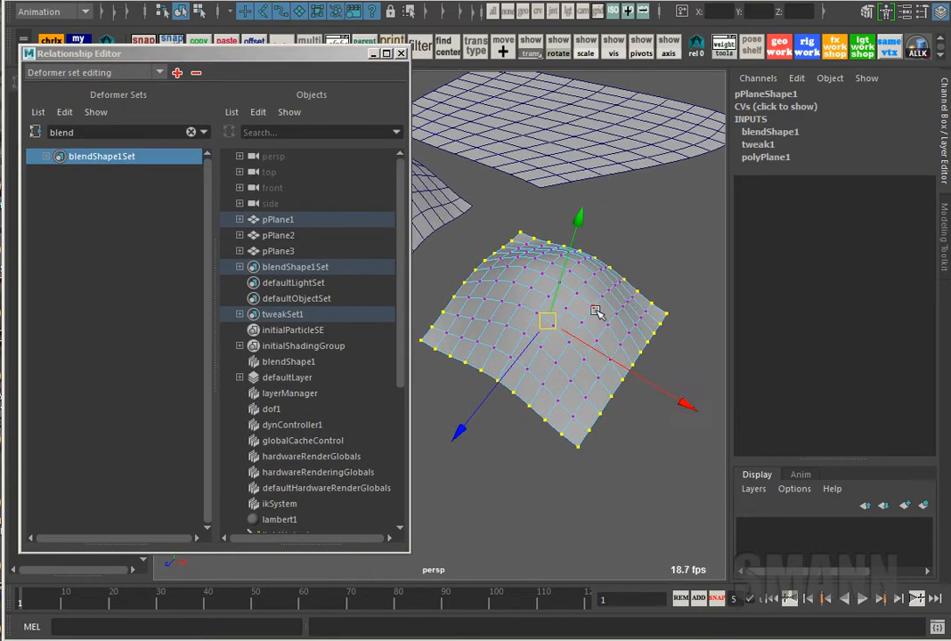
pyautogui.moveTo(399, 200); pyautogui.dragTo(398, 157)
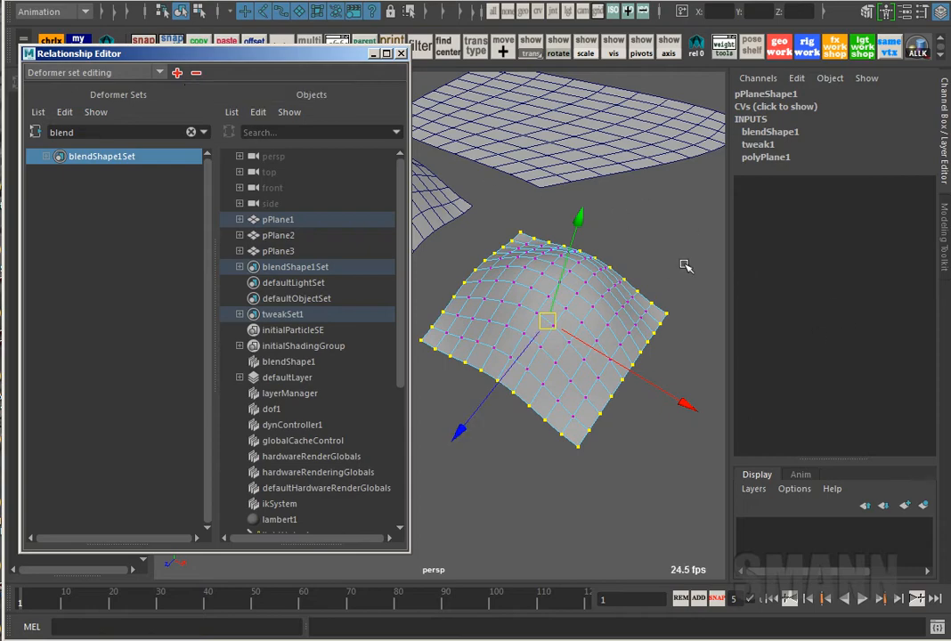
pyautogui.keyDown('alt'); pyautogui.moveTo(685, 266); pyautogui.dragTo(660, 376); pyautogui.keyUp('alt')
pyautogui.keyDown('alt'); pyautogui.moveTo(586, 191); pyautogui.dragTo(605, 198, button='middle'); pyautogui.keyUp('alt')
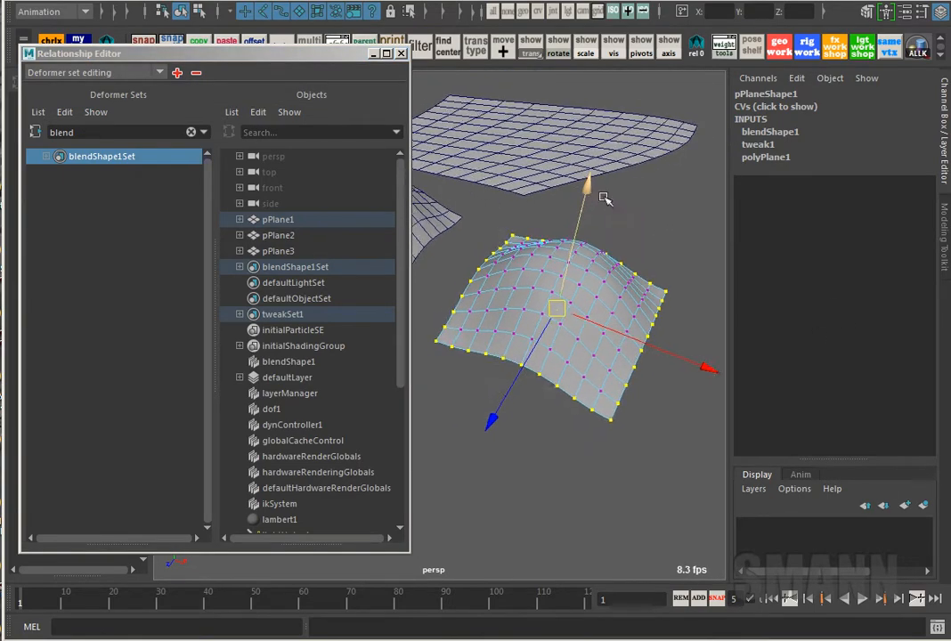
pyautogui.click(196, 73)
# Grow the vertex selection inward by one ring and try to remove the selected vertices from blendShape1Set
pyautogui.keyDown('alt'); pyautogui.moveTo(583, 382); pyautogui.dragTo(612, 389); pyautogui.keyUp('alt')
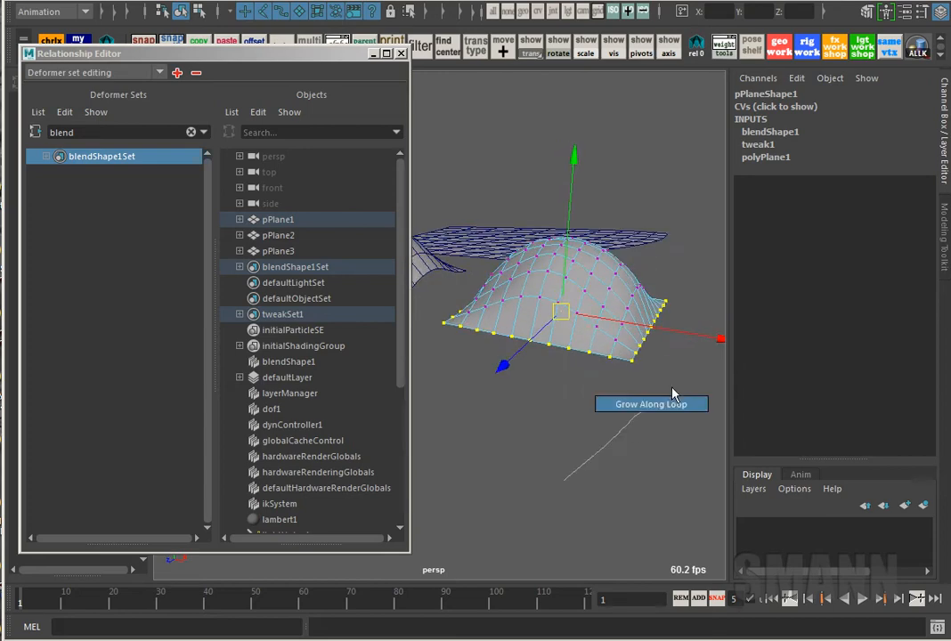
pyautogui.click(196, 73)
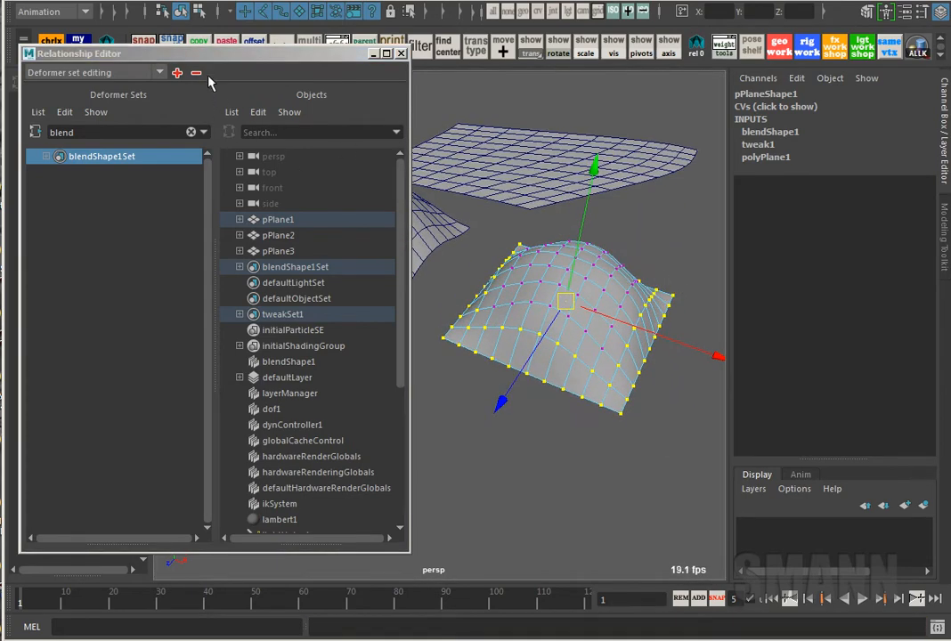
pyautogui.click(197, 74)
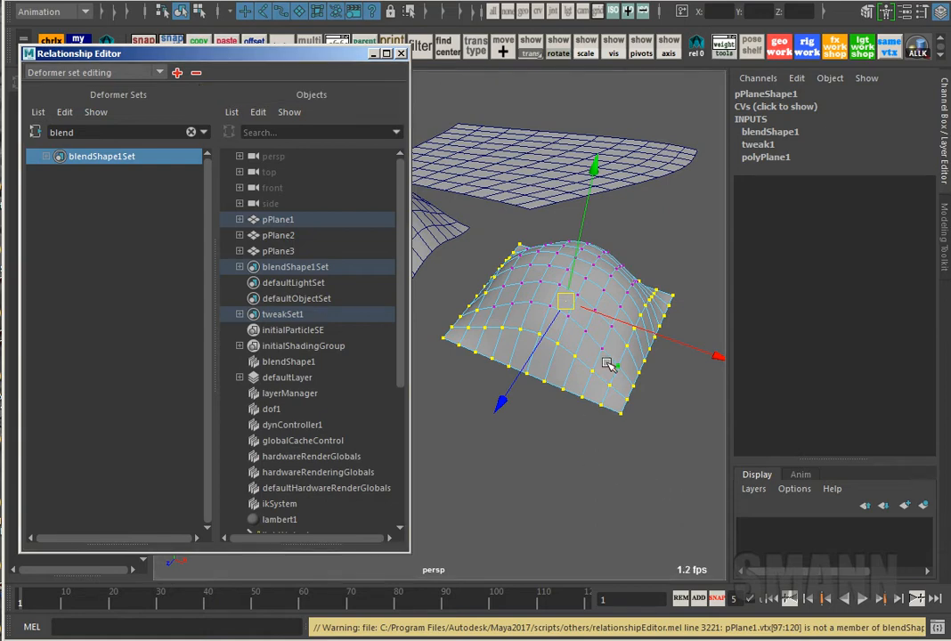
pyautogui.keyDown('alt'); pyautogui.moveTo(554, 367); pyautogui.dragTo(625, 354); pyautogui.keyUp('alt')
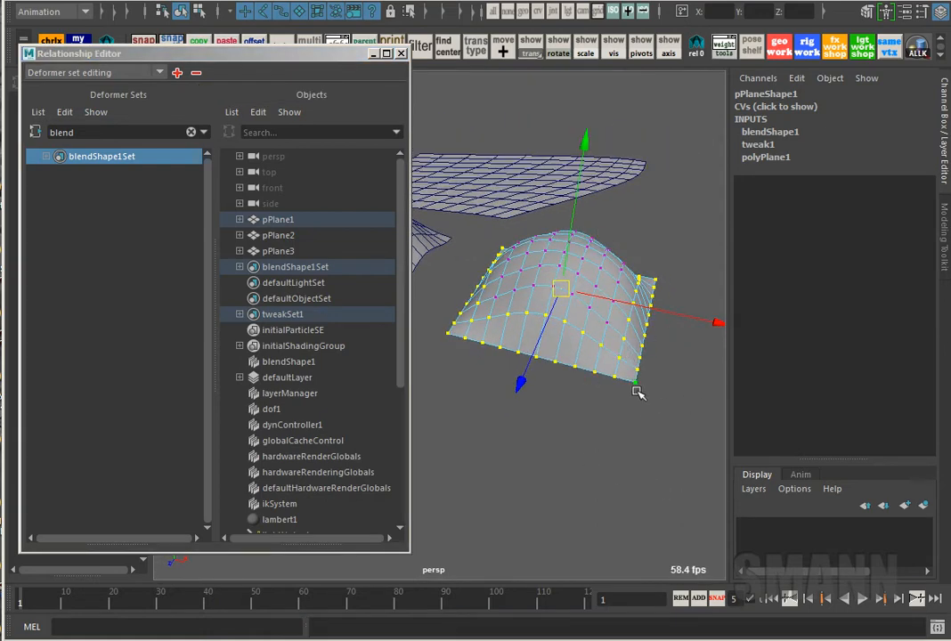
# Convert edges selected across the front of pPlane1 to two rows of vertices and remove them from blendShape1Set
pyautogui.keyDown('alt'); pyautogui.moveTo(637, 393); pyautogui.dragTo(664, 409); pyautogui.keyUp('alt')
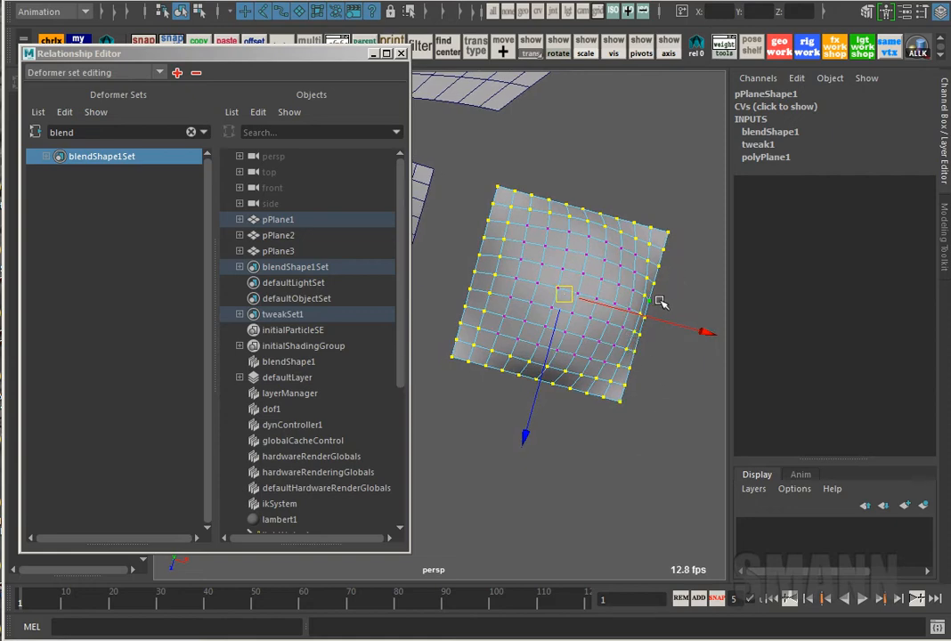
pyautogui.keyDown('alt'); pyautogui.moveTo(615, 377); pyautogui.dragTo(611, 335); pyautogui.keyUp('alt')
pyautogui.click(585, 347)
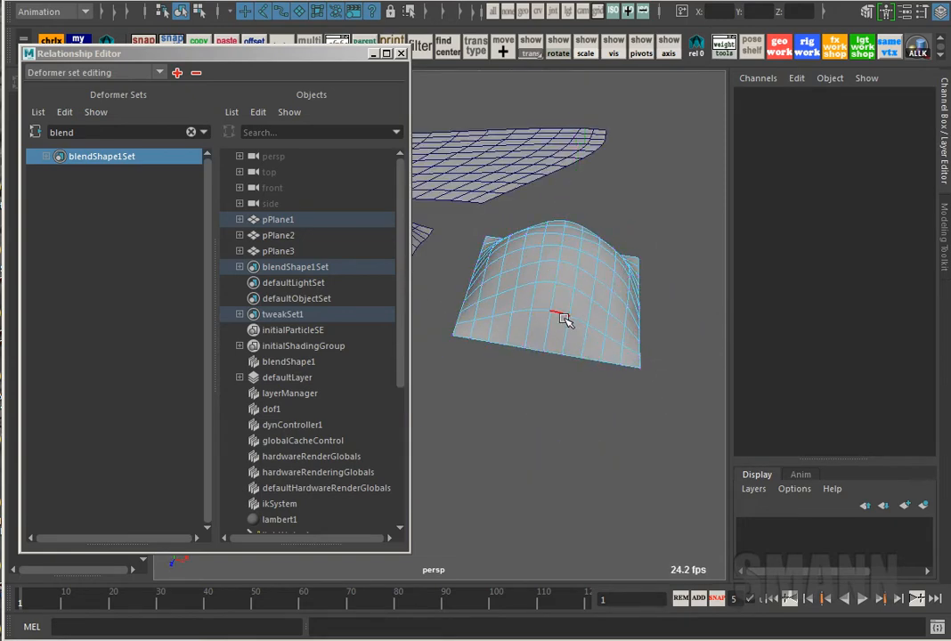
pyautogui.click(560, 320)
pyautogui.keyDown('ctrl'); pyautogui.moveTo(636, 278); pyautogui.dragTo(449, 196, button='right'); pyautogui.keyUp('ctrl')
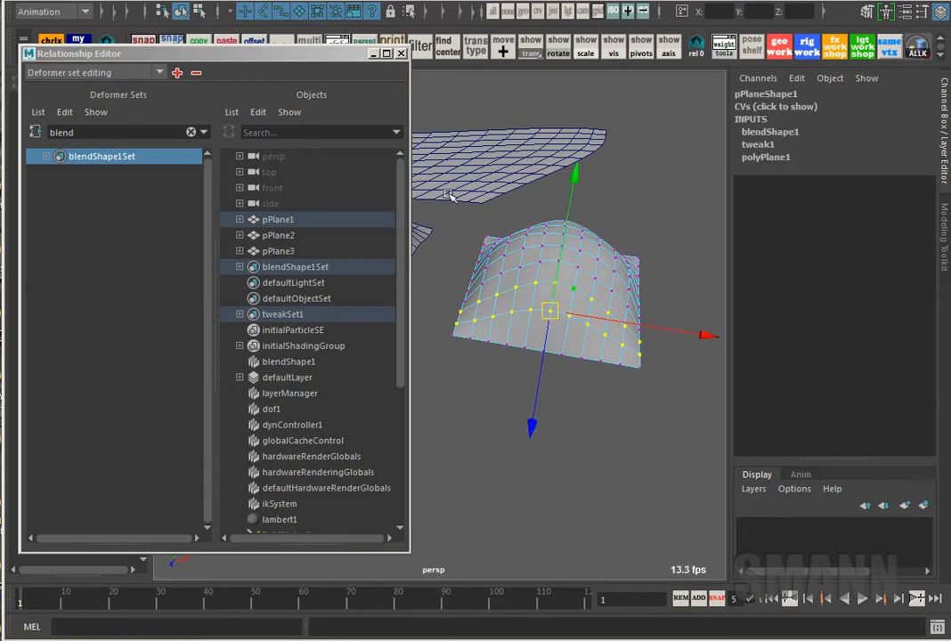
pyautogui.click(196, 73)
pyautogui.keyDown('alt'); pyautogui.moveTo(614, 238); pyautogui.dragTo(683, 281); pyautogui.keyUp('alt')
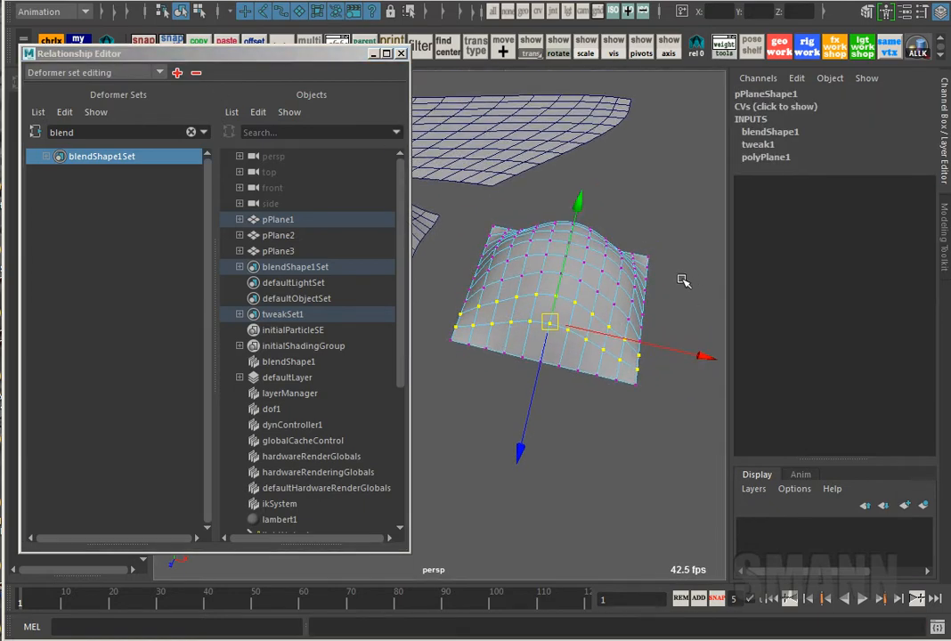
# Move the Relationship Editor out of the way and return to object selection mode with pPlane1 selected
pyautogui.press('F9')
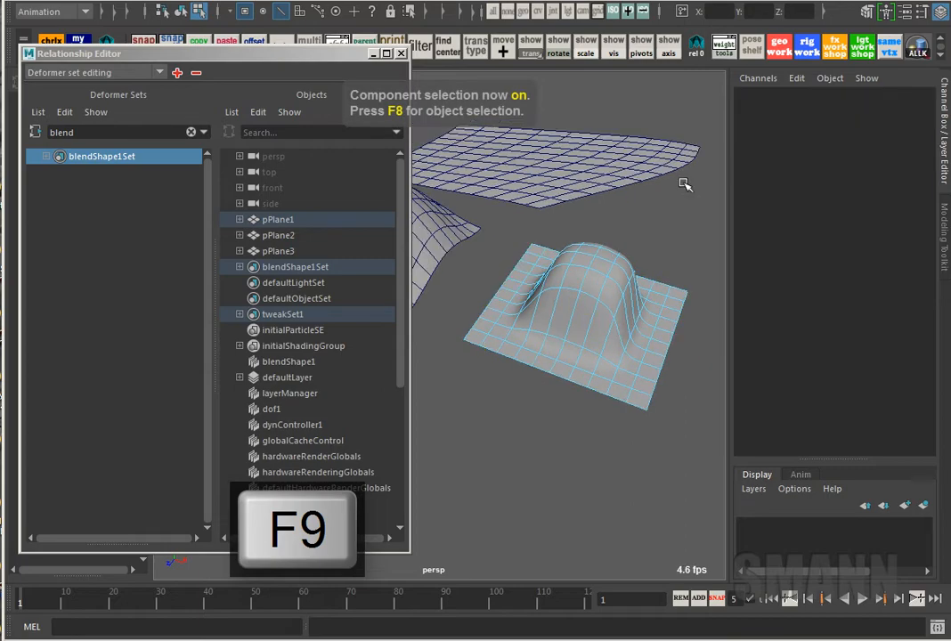
pyautogui.moveTo(345, 55); pyautogui.dragTo(950, 118)
pyautogui.keyDown('alt'); pyautogui.moveTo(592, 209); pyautogui.dragTo(469, 203, button='middle'); pyautogui.keyUp('alt')
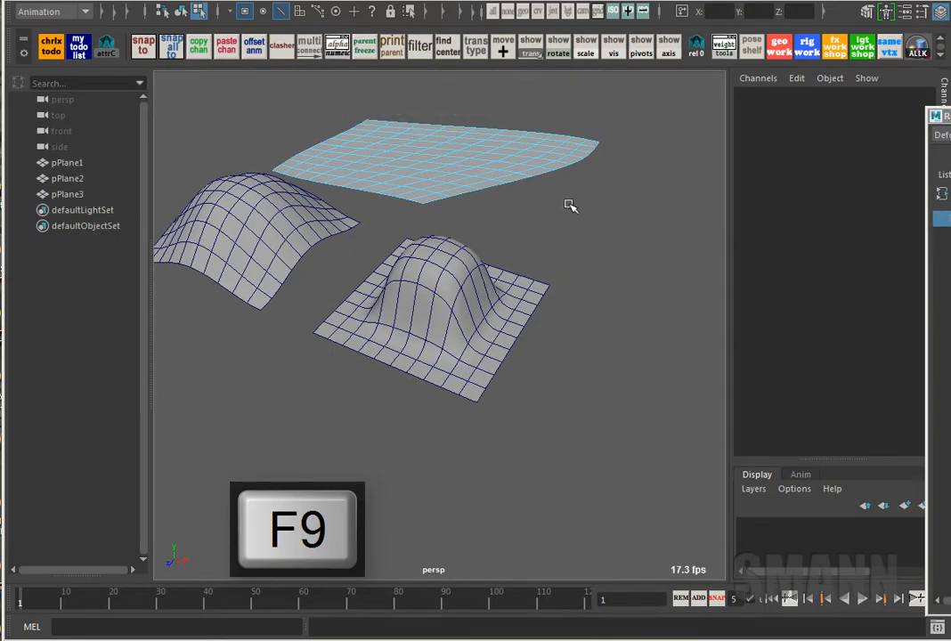
pyautogui.press('F7')
pyautogui.press('space')
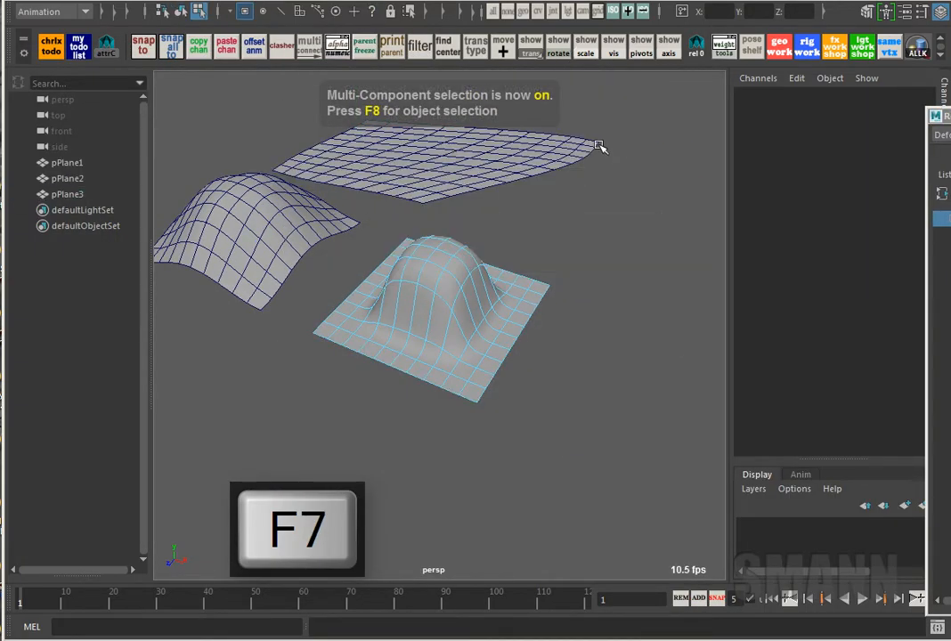
pyautogui.press('F8')
# Add a nonlinear Bend deformer to pPlane1
pyautogui.press('space')
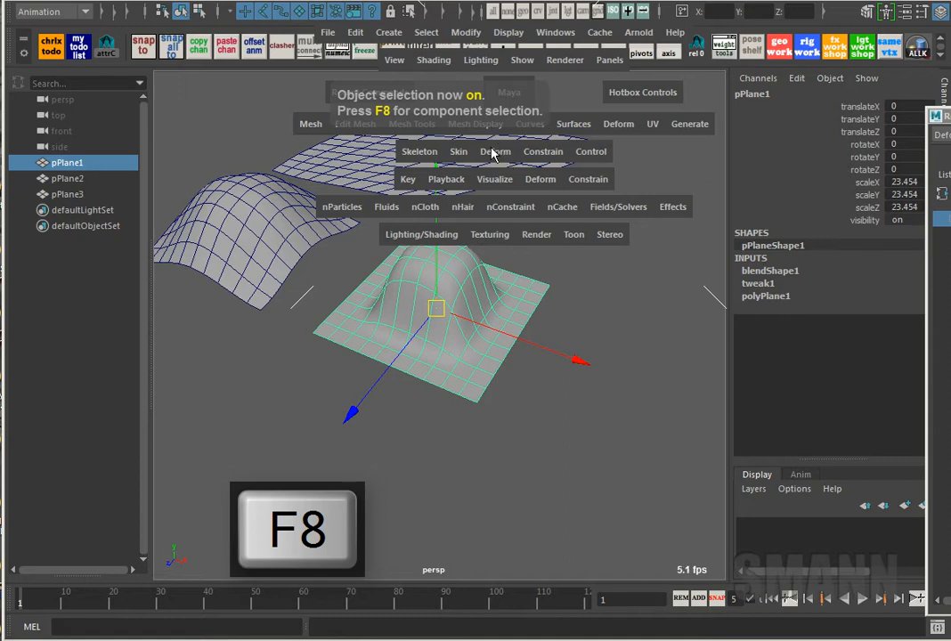
pyautogui.click(493, 153)
pyautogui.moveTo(570, 278)
pyautogui.click(706, 296)
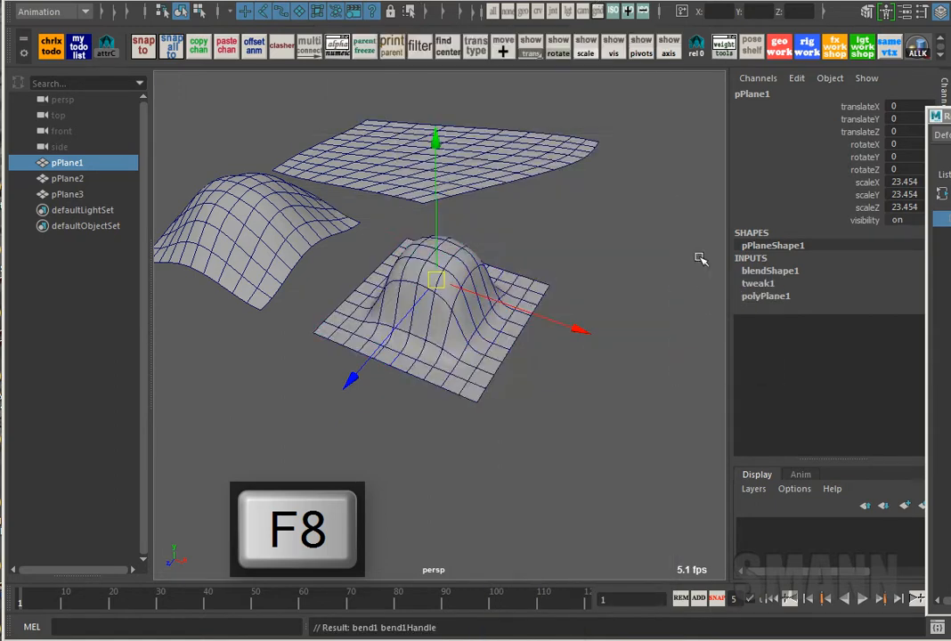
# Set the curvature of the bend1 deformer to about 93.965
pyautogui.click(754, 284)
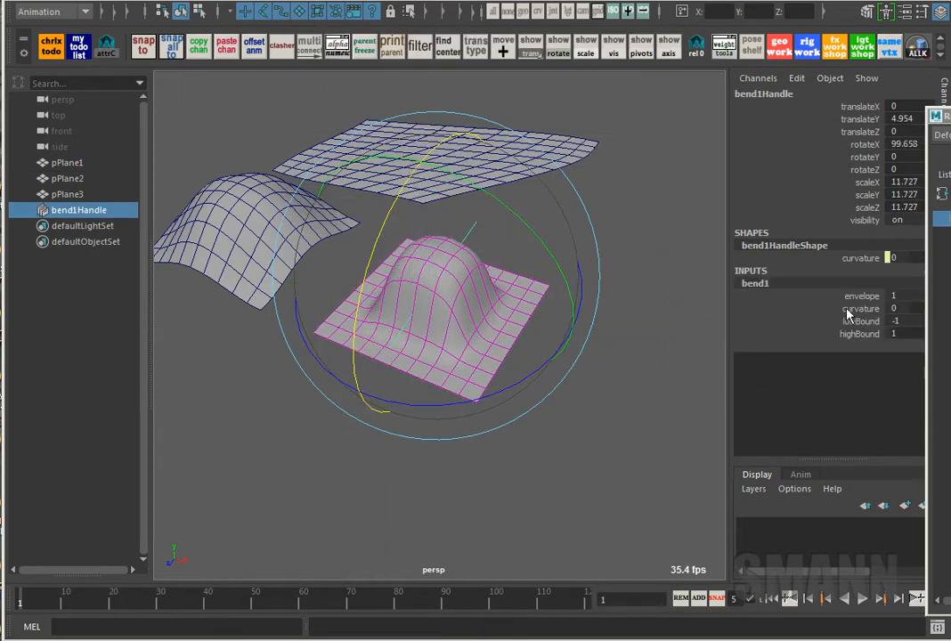
pyautogui.click(860, 309)
pyautogui.moveTo(642, 283); pyautogui.dragTo(717, 281, button='middle')
pyautogui.keyDown('alt'); pyautogui.moveTo(643, 290); pyautogui.dragTo(533, 355); pyautogui.keyUp('alt')
pyautogui.keyDown('alt'); pyautogui.moveTo(533, 354); pyautogui.dragTo(594, 339, button='right'); pyautogui.keyUp('alt')
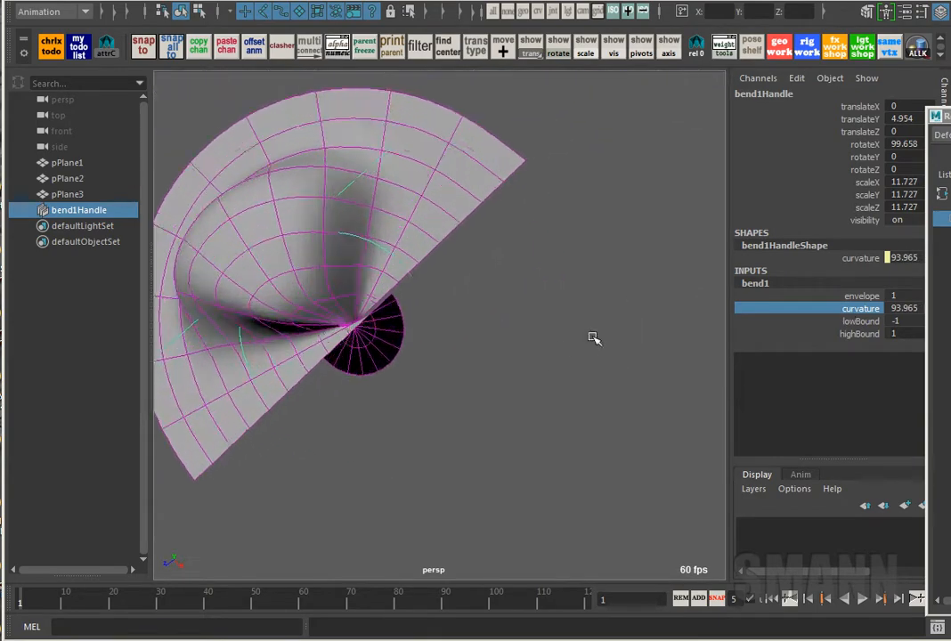
# Paint bend1's weights on pPlane1 with the Scale operation at 0.0291, reducing the bend's influence along its inner edge
pyautogui.click(452, 151)
pyautogui.moveTo(450, 148)
pyautogui.mouseDown(button='right')
pyautogui.moveTo(459, 432)
pyautogui.moveTo(459, 418)
pyautogui.moveTo(564, 506)
pyautogui.mouseUp(button='right')
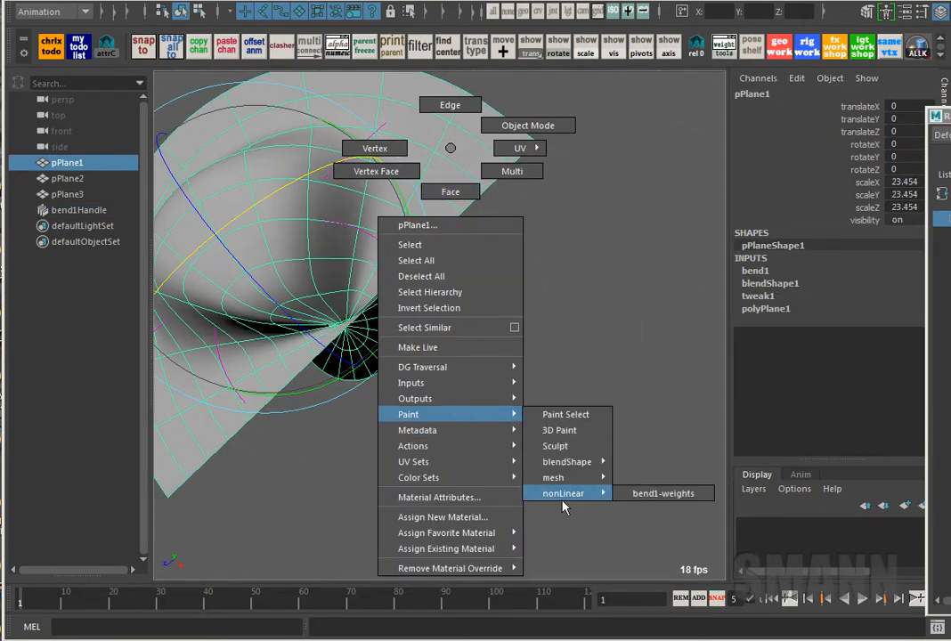
pyautogui.moveTo(672, 501); pyautogui.dragTo(666, 495, button='right')
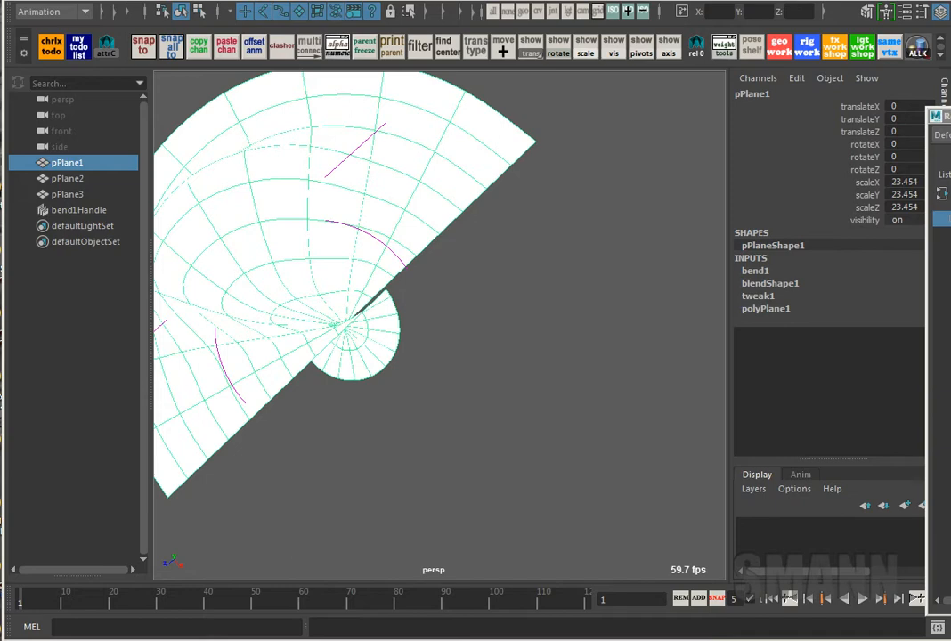
pyautogui.hotkey('alt', 'p')
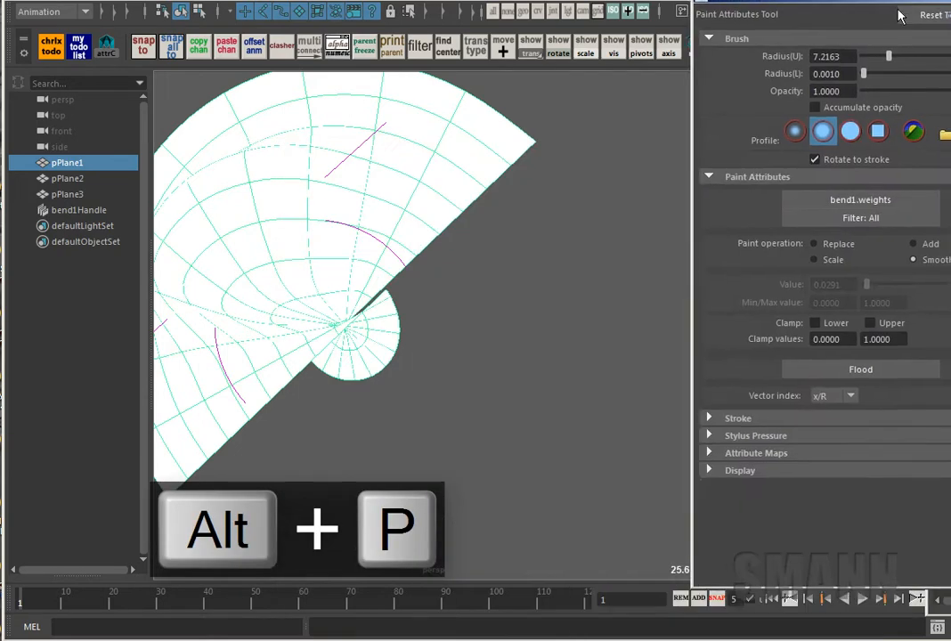
pyautogui.click(741, 274)
pyautogui.moveTo(379, 299)
pyautogui.keyDown('alt'); pyautogui.mouseDown()
pyautogui.moveTo(446, 282)
pyautogui.moveTo(416, 322)
pyautogui.moveTo(442, 342)
pyautogui.mouseUp(); pyautogui.keyUp('alt')
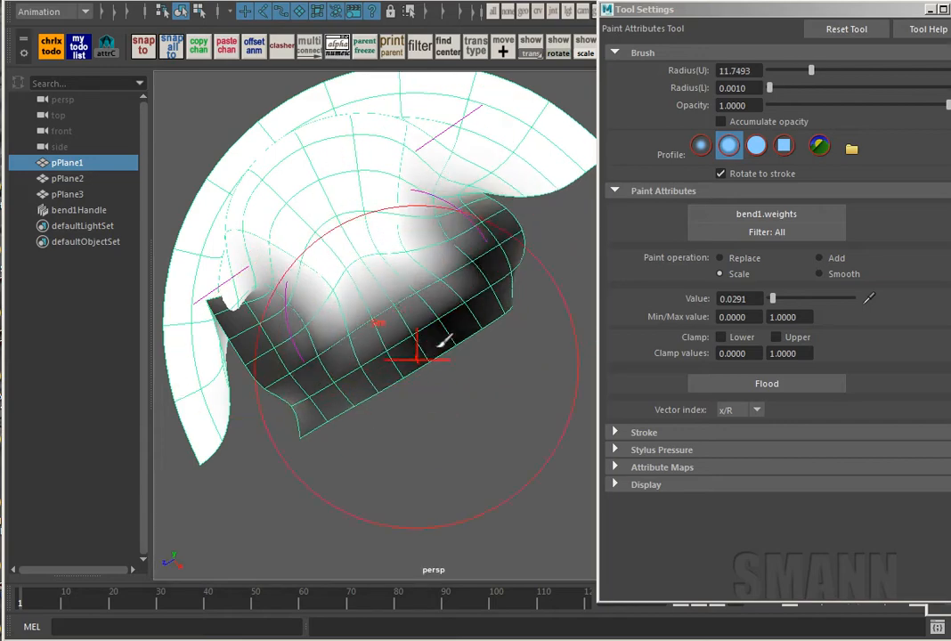
# Smooth bend1's weights by flooding pPlane1 several times with the Smooth operation, and leave the paint tool
pyautogui.click(832, 275)
pyautogui.moveTo(393, 401)
pyautogui.keyDown('alt'); pyautogui.mouseDown()
pyautogui.moveTo(418, 362)
pyautogui.moveTo(437, 359)
pyautogui.mouseUp(); pyautogui.keyUp('alt')
pyautogui.click(771, 387)
pyautogui.click(775, 387)
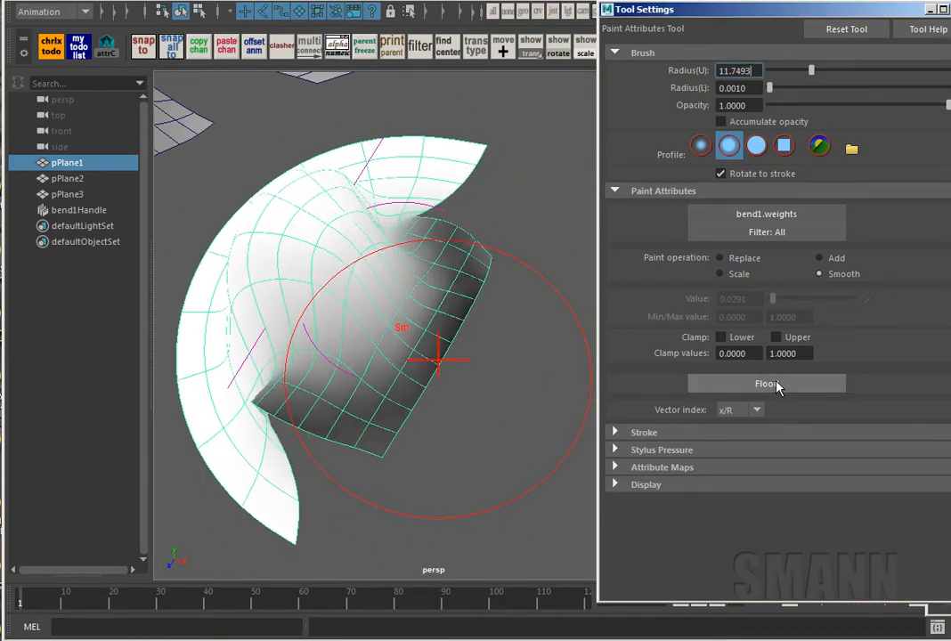
pyautogui.click(776, 386)
pyautogui.click(776, 387)
pyautogui.click(774, 389)
pyautogui.click(775, 388)
pyautogui.keyDown('alt'); pyautogui.moveTo(470, 258); pyautogui.dragTo(503, 210); pyautogui.keyUp('alt')
pyautogui.press('w')
pyautogui.click(450, 364)
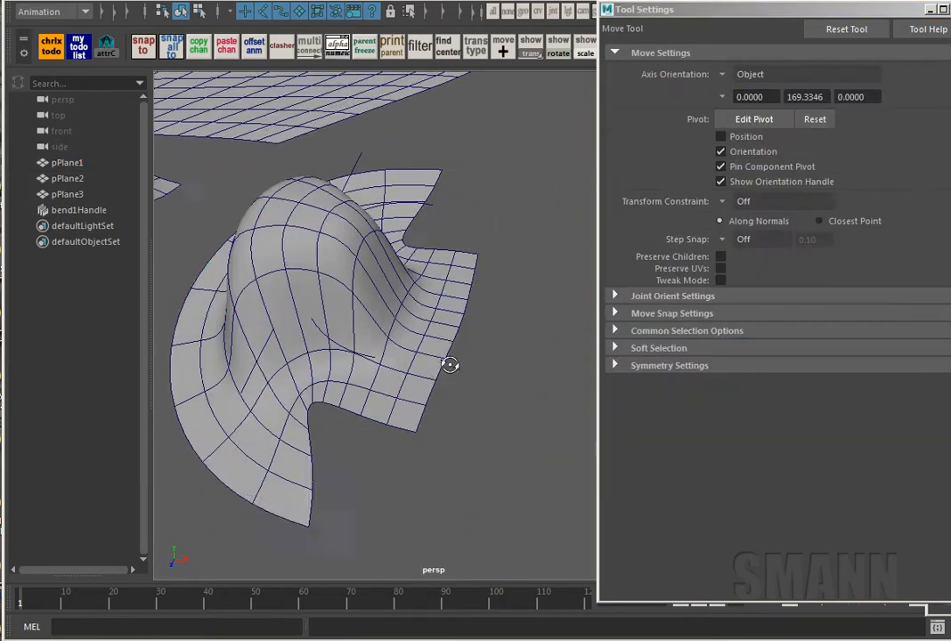
# Duplicate the bent pPlane1 and move the copy about 47 units along Z, clear of the original
pyautogui.hotkey('ctrl', 'z')
pyautogui.keyDown('alt'); pyautogui.moveTo(450, 365); pyautogui.dragTo(411, 369); pyautogui.keyUp('alt')
pyautogui.hotkey('ctrl', 'd')
pyautogui.moveTo(204, 344); pyautogui.dragTo(32, 558)
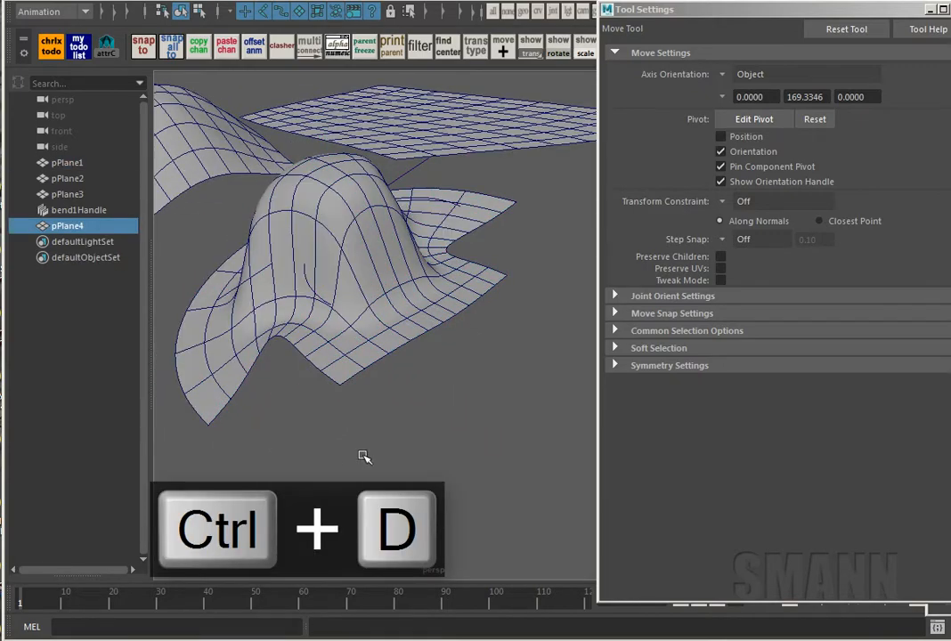
pyautogui.keyDown('alt'); pyautogui.moveTo(364, 456); pyautogui.dragTo(221, 455, button='right'); pyautogui.keyUp('alt')
pyautogui.keyDown('alt'); pyautogui.moveTo(222, 455); pyautogui.dragTo(425, 448); pyautogui.keyUp('alt')
pyautogui.click(425, 448)
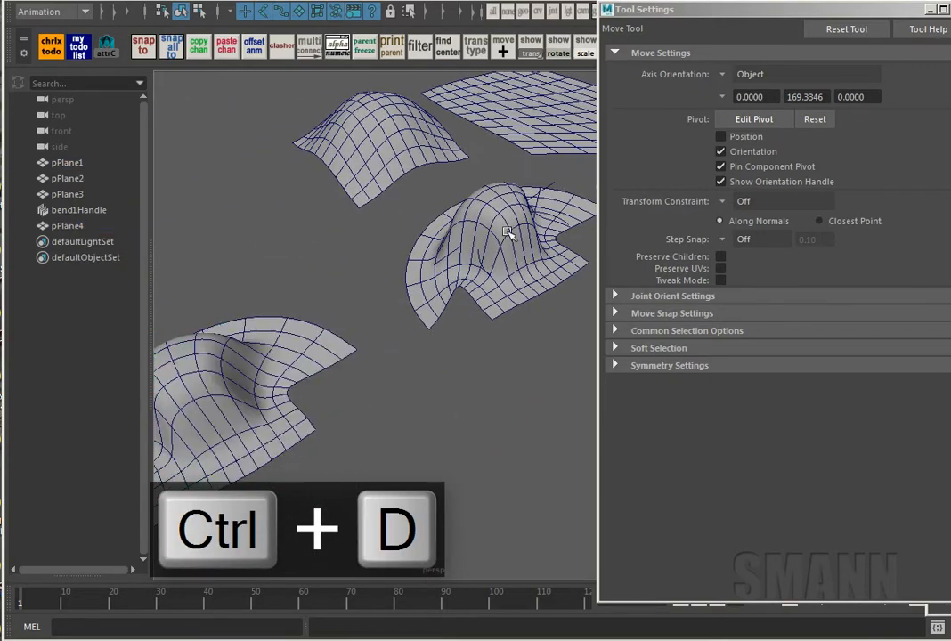
# Close the Tool Settings window and select the original pPlane1
pyautogui.click(505, 219)
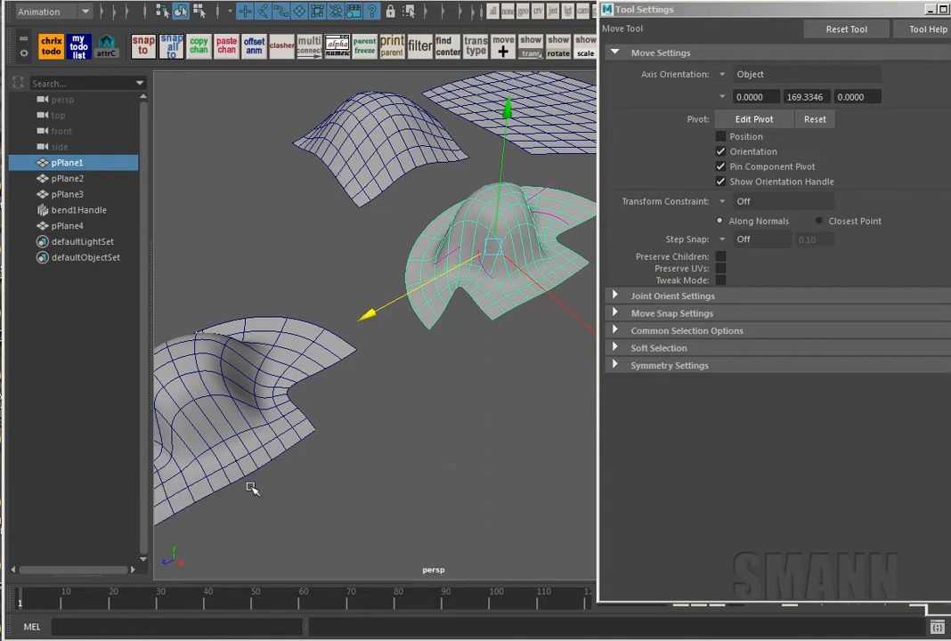
pyautogui.moveTo(252, 488); pyautogui.dragTo(360, 416)
pyautogui.moveTo(712, 15); pyautogui.dragTo(778, 61)
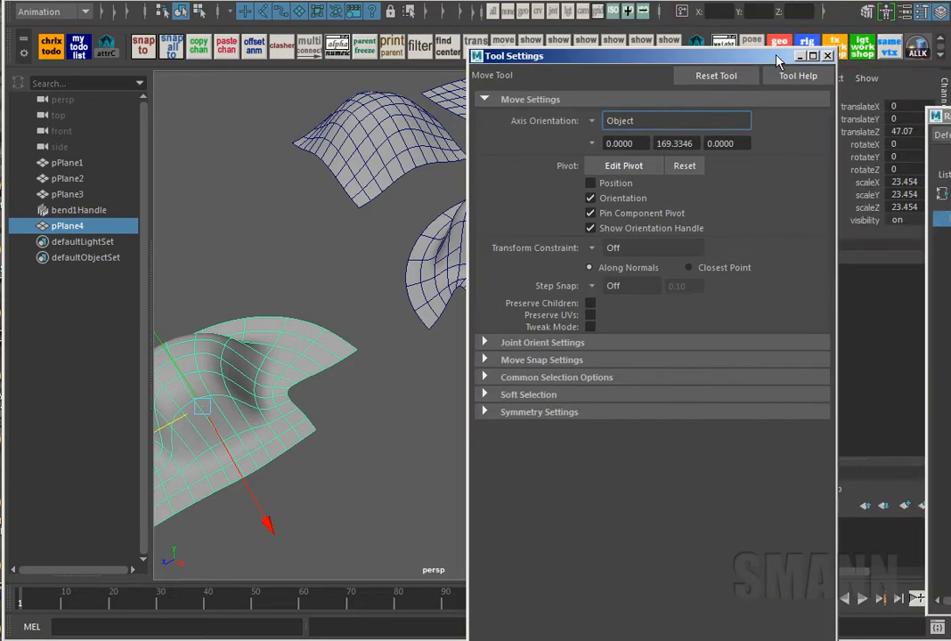
pyautogui.click(829, 57)
pyautogui.keyDown('alt'); pyautogui.moveTo(465, 283); pyautogui.dragTo(442, 383, button='middle'); pyautogui.keyUp('alt')
pyautogui.click(540, 357)
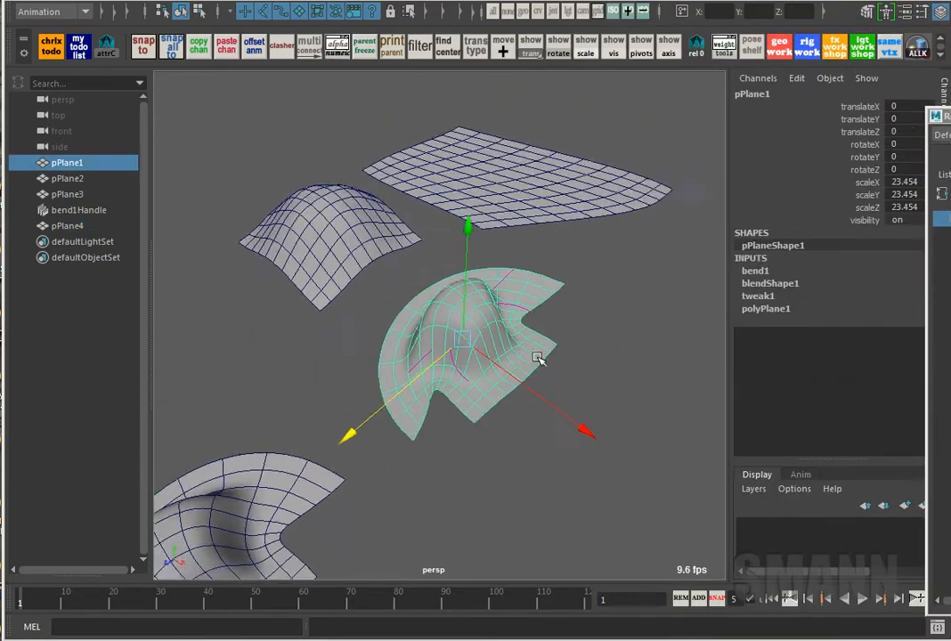
pyautogui.keyDown('alt'); pyautogui.moveTo(538, 357); pyautogui.dragTo(484, 344, button='middle'); pyautogui.keyUp('alt')
pyautogui.keyDown('alt'); pyautogui.moveTo(483, 344); pyautogui.dragTo(500, 316, button='right'); pyautogui.keyUp('alt')
pyautogui.click(474, 282)
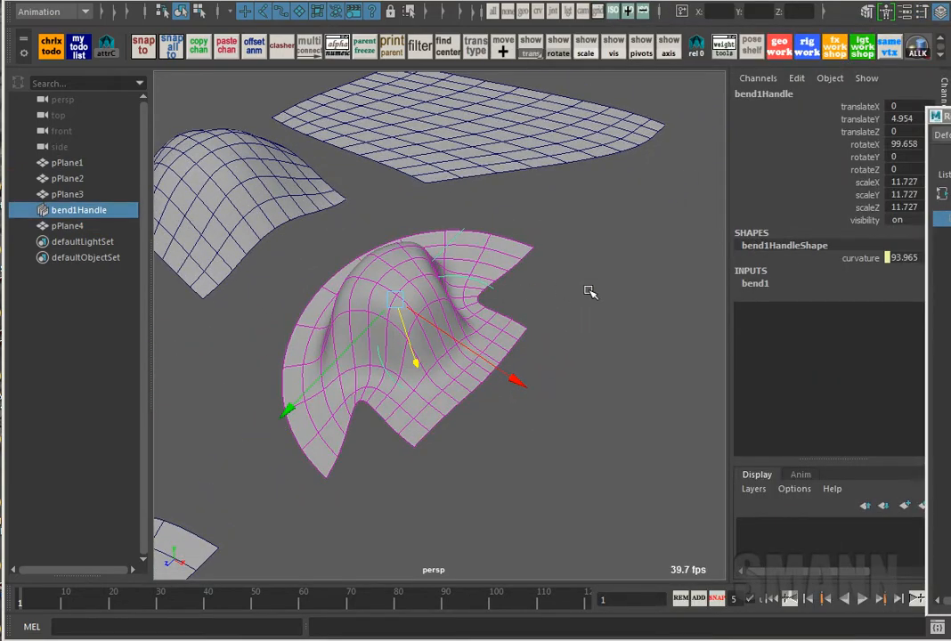
pyautogui.click(782, 286)
pyautogui.press('space')
pyautogui.click(627, 252)
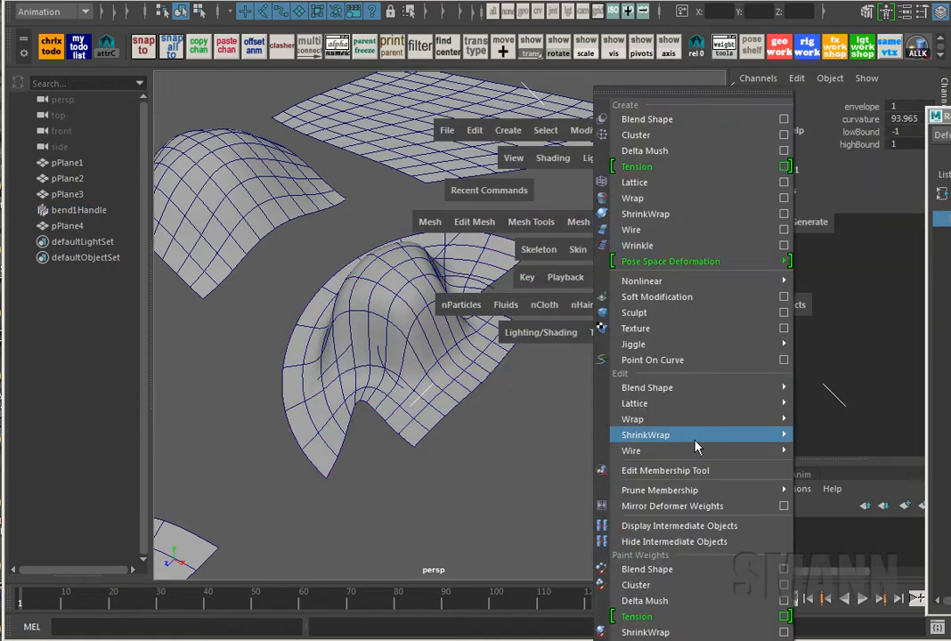
pyautogui.click(419, 375)
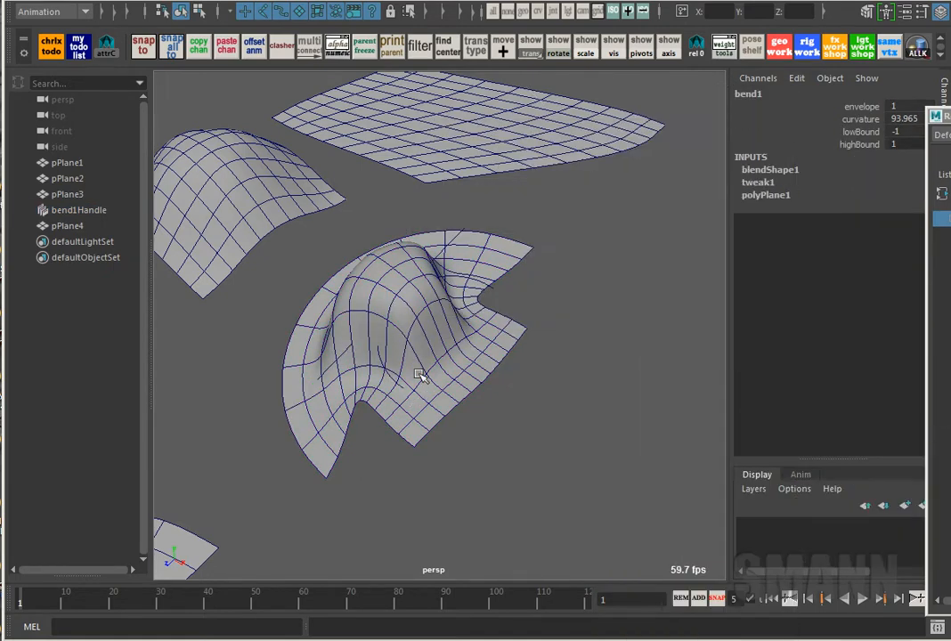
# Examine the vertices of the bent pPlane1 from several angles and return to object selection mode
pyautogui.moveTo(448, 366); pyautogui.dragTo(9, 325, button='right')
pyautogui.keyDown('alt'); pyautogui.moveTo(486, 387); pyautogui.dragTo(518, 407); pyautogui.keyUp('alt')
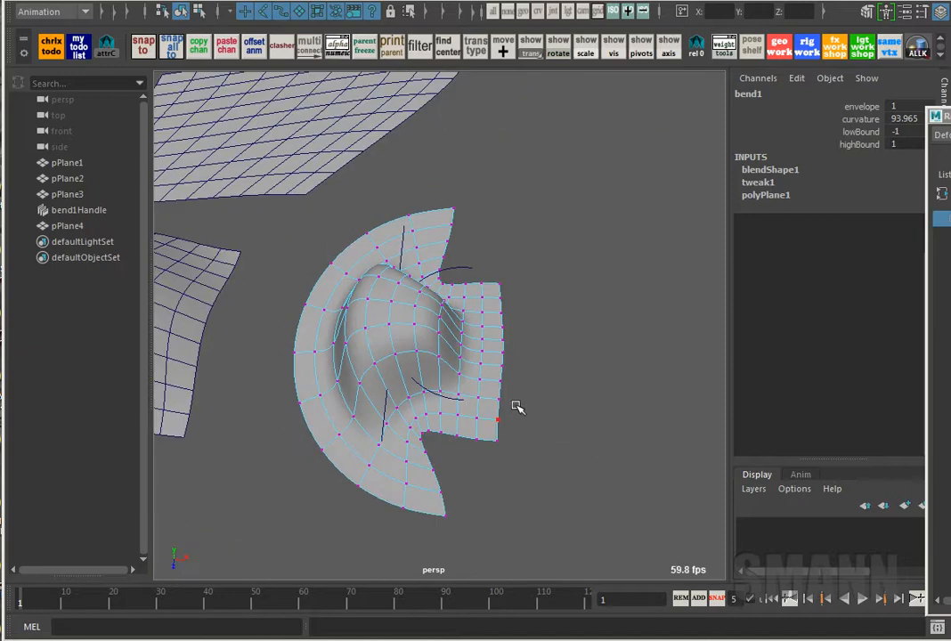
pyautogui.keyDown('alt'); pyautogui.moveTo(545, 272); pyautogui.dragTo(527, 288); pyautogui.keyUp('alt')
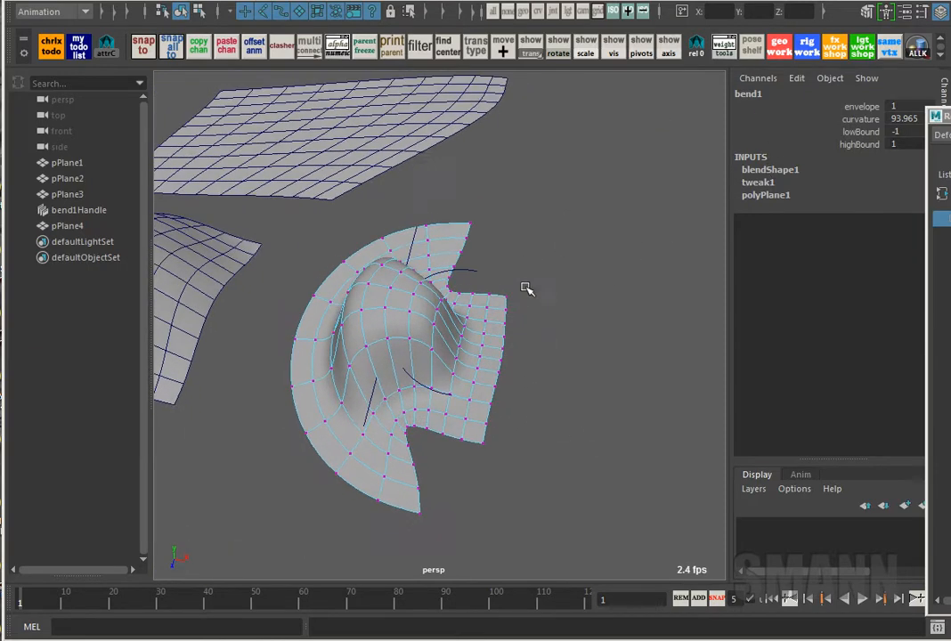
pyautogui.keyDown('alt'); pyautogui.moveTo(590, 274); pyautogui.dragTo(552, 214); pyautogui.keyUp('alt')
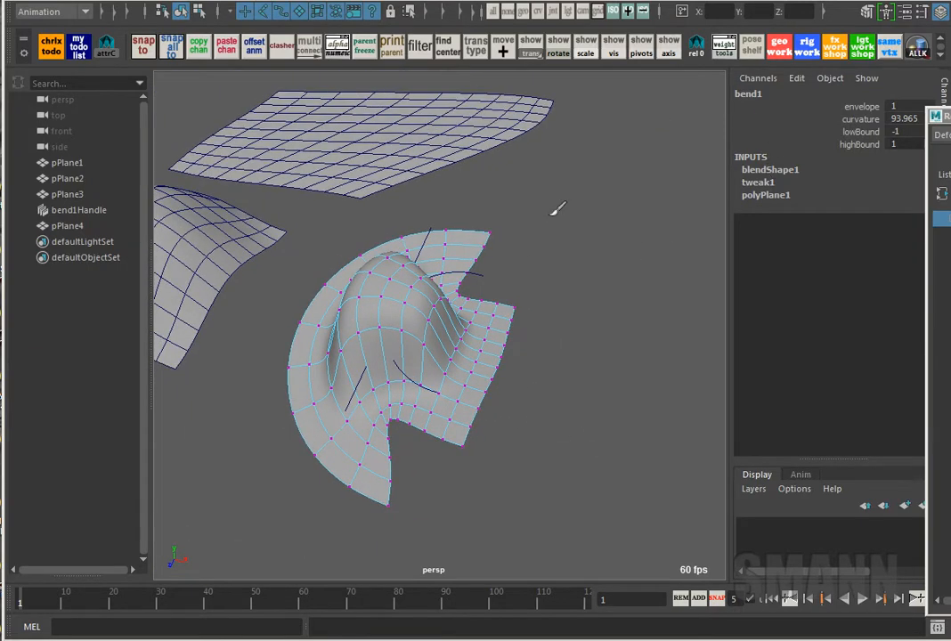
pyautogui.click(451, 256)
pyautogui.press('F9')
pyautogui.click(540, 225)
pyautogui.press('F8')
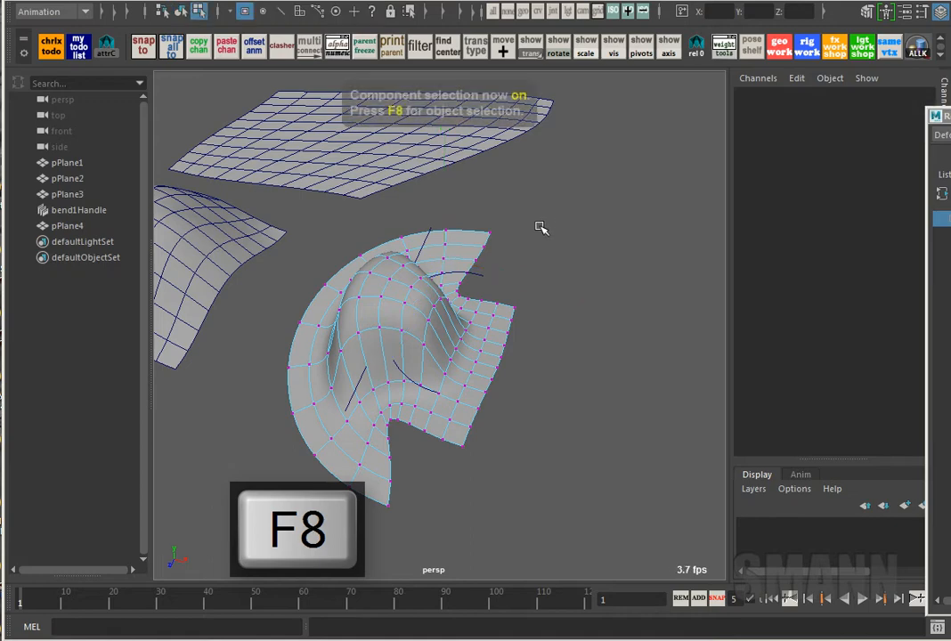
pyautogui.press('F8')
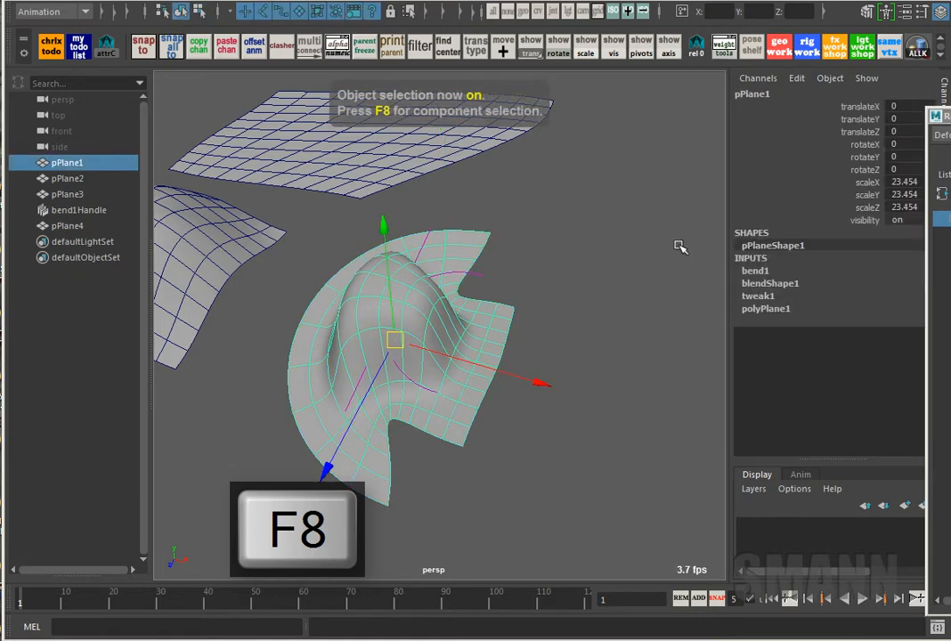
# Display pPlane1 unsmoothed and remove a group of its vertices from bend1 with the Edit Membership Tool
pyautogui.click(756, 275)
pyautogui.press('space')
pyautogui.moveTo(605, 270); pyautogui.dragTo(663, 468)
pyautogui.press('1')
pyautogui.keyDown('alt'); pyautogui.moveTo(445, 383); pyautogui.dragTo(506, 392); pyautogui.keyUp('alt')
pyautogui.keyDown('ctrl'); pyautogui.moveTo(517, 187); pyautogui.dragTo(389, 567); pyautogui.keyUp('ctrl')
# Add pPlane1's removed vertices back to bend1's membership and exit the Edit Membership Tool
pyautogui.keyDown('alt'); pyautogui.moveTo(497, 362); pyautogui.dragTo(630, 256); pyautogui.keyUp('alt')
pyautogui.keyDown('shift'); pyautogui.moveTo(630, 190); pyautogui.dragTo(243, 488); pyautogui.keyUp('shift')
pyautogui.keyDown('alt'); pyautogui.moveTo(503, 389); pyautogui.dragTo(467, 496); pyautogui.keyUp('alt')
pyautogui.press('w')
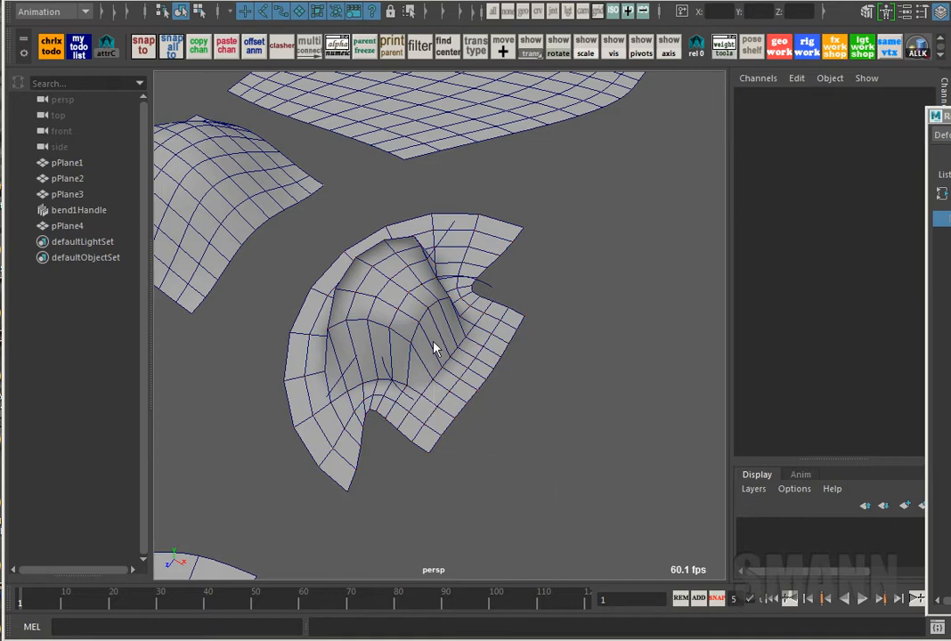
# Select pPlane1's border edge loop and convert the selection to vertices
pyautogui.moveTo(435, 345); pyautogui.dragTo(433, 302, button='right')
pyautogui.click(330, 479)
pyautogui.keyDown('ctrl'); pyautogui.moveTo(576, 379); pyautogui.dragTo(524, 379, button='right'); pyautogui.keyUp('ctrl')
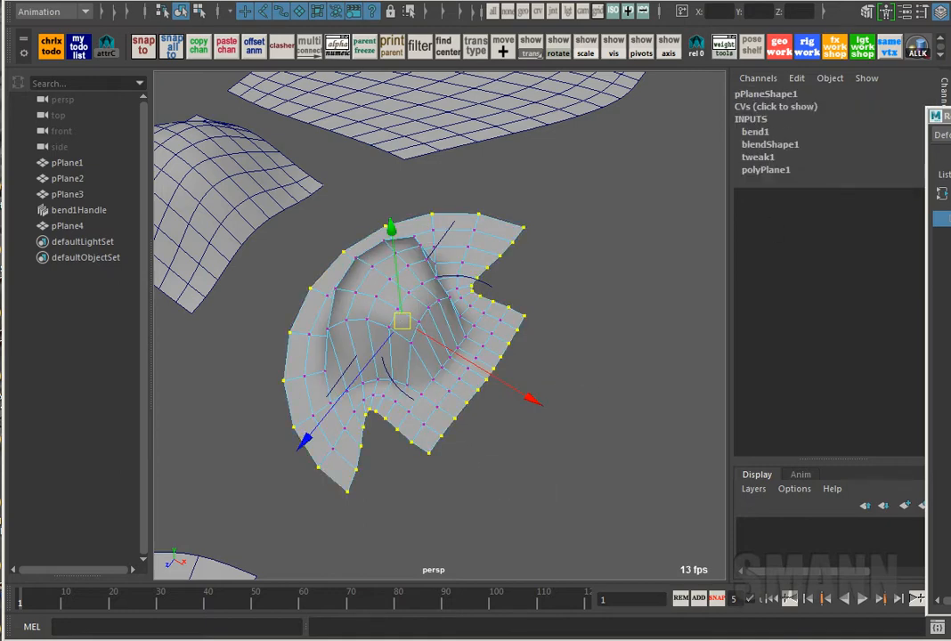
# Close the Relationship Editor and reopen it for deformer sets to refresh its lists
pyautogui.moveTo(946, 117); pyautogui.dragTo(538, 99)
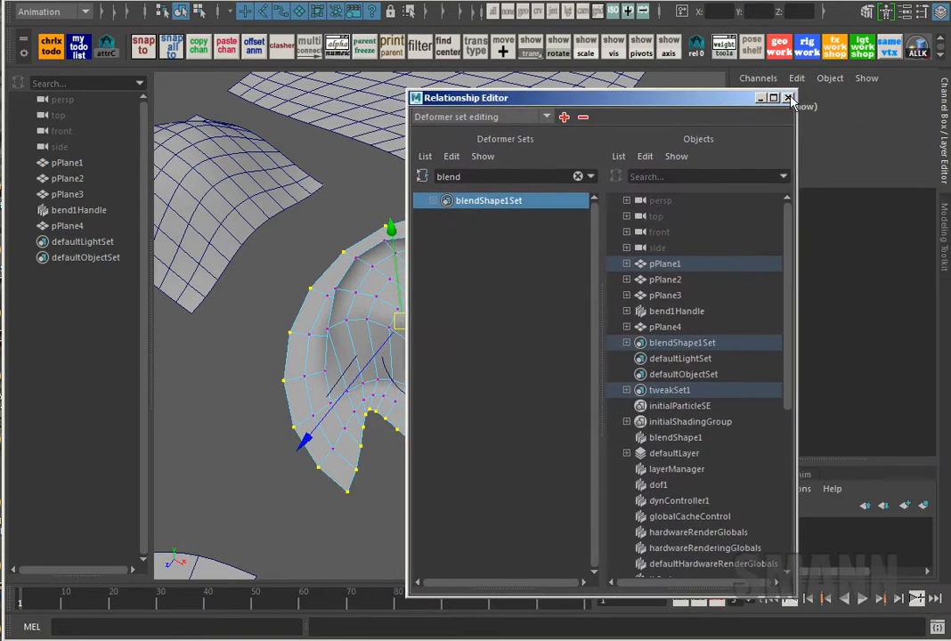
pyautogui.click(788, 98)
pyautogui.press('space')
pyautogui.click(475, 81)
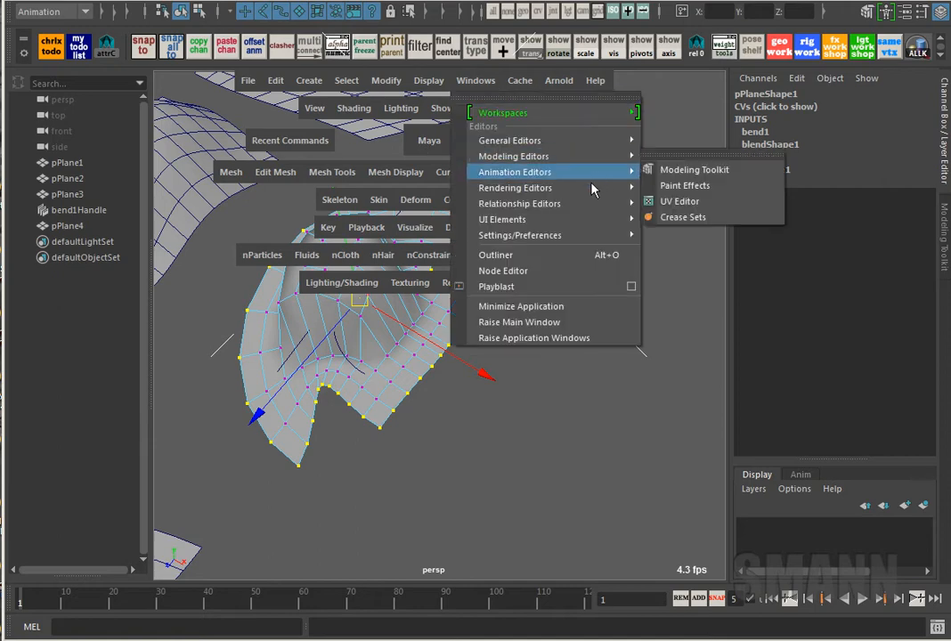
pyautogui.moveTo(615, 203)
pyautogui.click(747, 270)
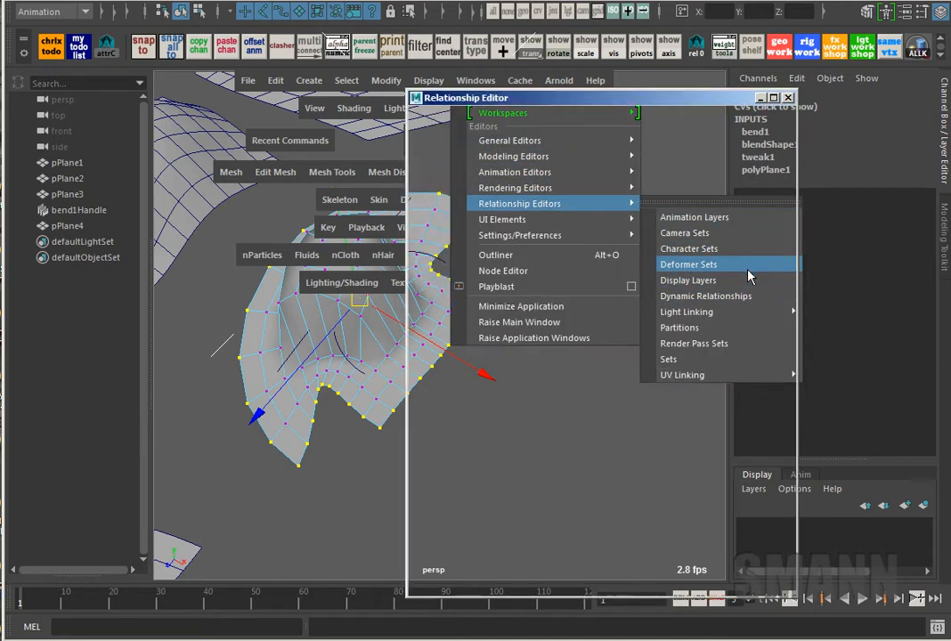
# In the Relationship Editor, remove pPlane1's selected border vertices from bend1Set and add them back
pyautogui.click(604, 201)
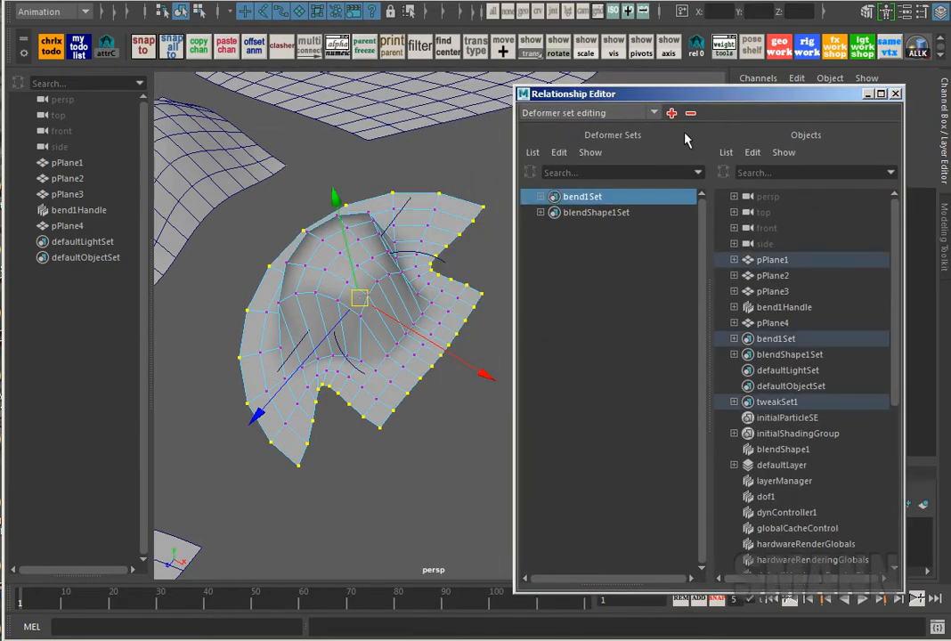
pyautogui.click(694, 114)
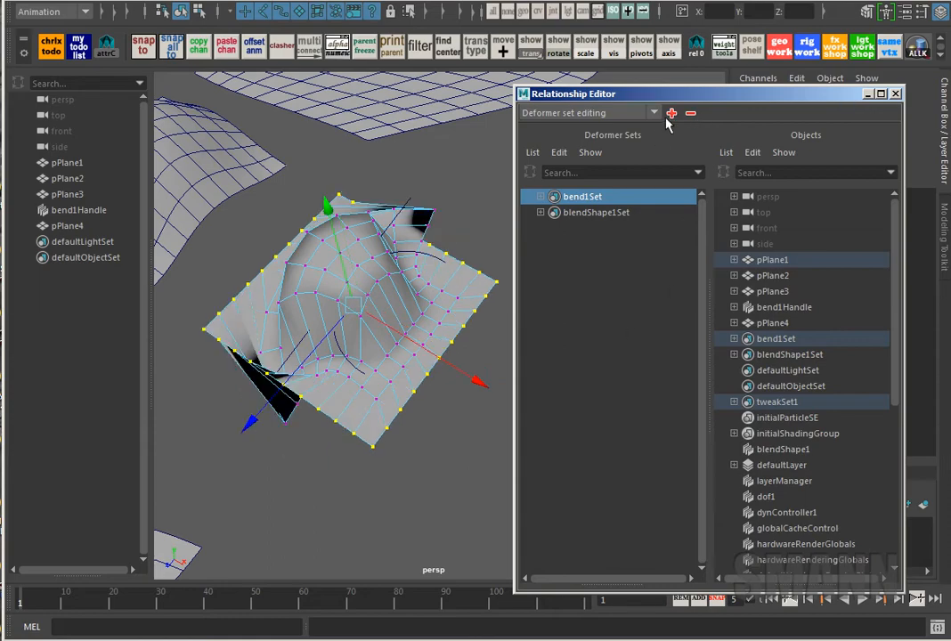
pyautogui.click(671, 116)
pyautogui.keyDown('alt'); pyautogui.moveTo(214, 336); pyautogui.dragTo(239, 331); pyautogui.keyUp('alt')
pyautogui.scroll(-5, 361, 295)
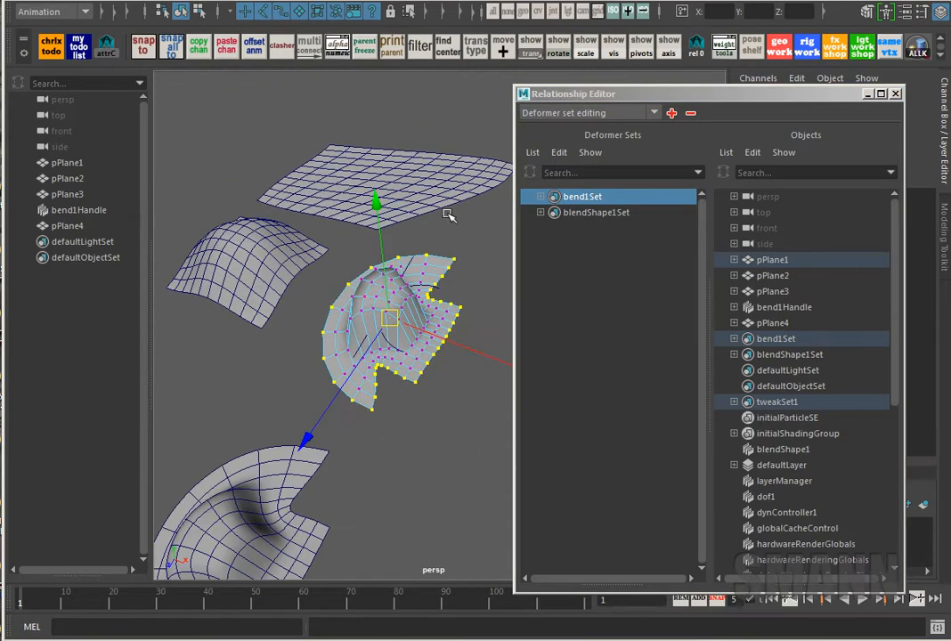
# Return to object selection and add pPlane2 and pPlane3 to bend1Set
pyautogui.press('F8')
pyautogui.click(473, 257)
pyautogui.moveTo(621, 102); pyautogui.dragTo(674, 104)
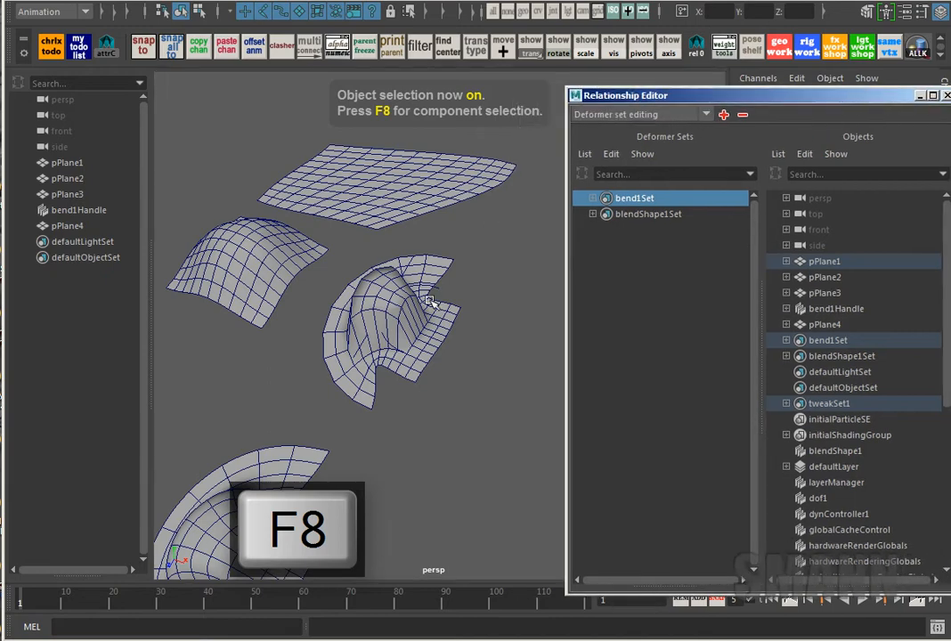
pyautogui.keyDown('alt'); pyautogui.moveTo(459, 285); pyautogui.dragTo(510, 311); pyautogui.keyUp('alt')
pyautogui.click(258, 198)
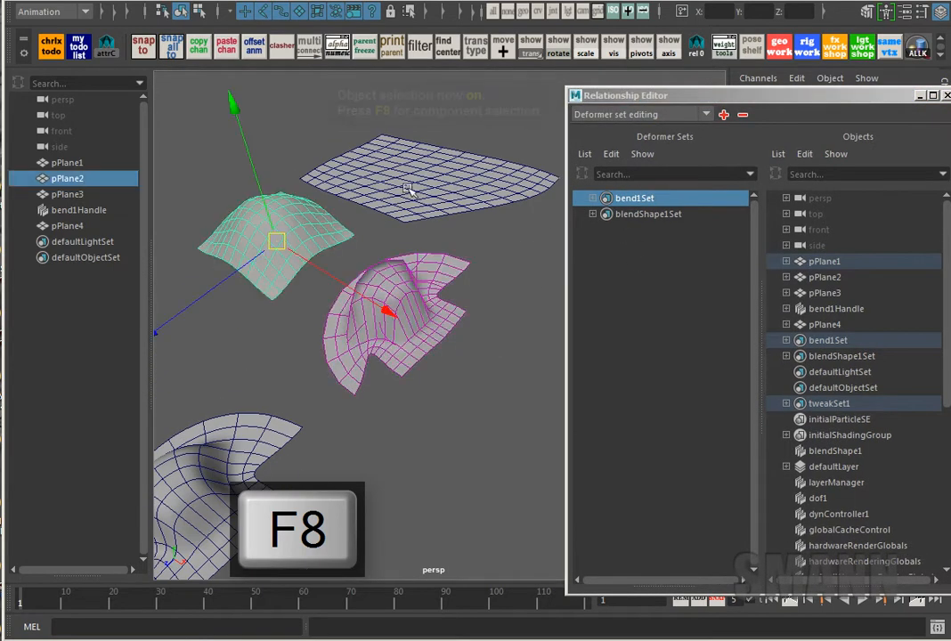
pyautogui.keyDown('shift'); pyautogui.click(414, 190); pyautogui.keyUp('shift')
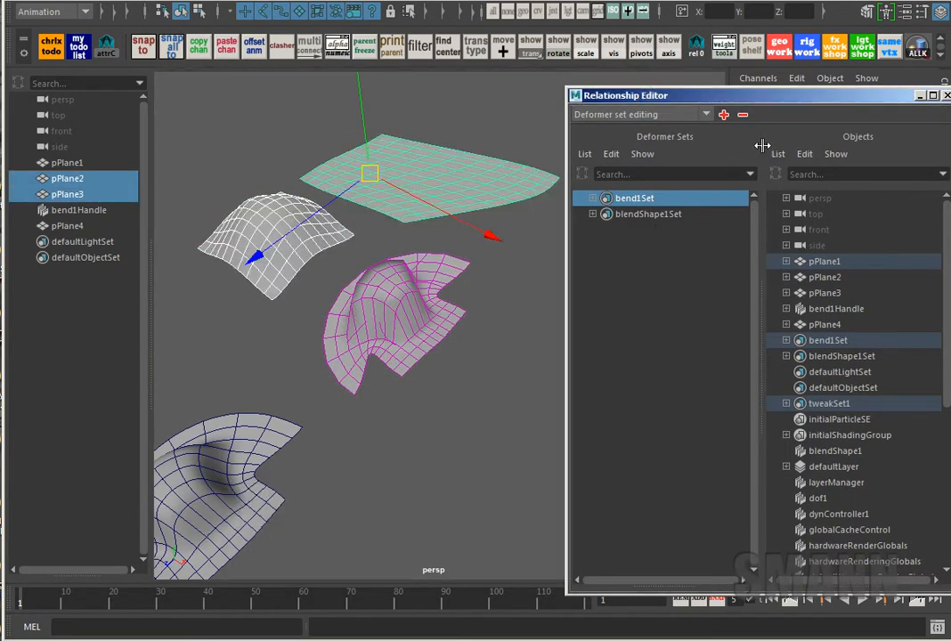
pyautogui.click(723, 118)
pyautogui.keyDown('alt'); pyautogui.moveTo(450, 281); pyautogui.dragTo(382, 339); pyautogui.keyUp('alt')
pyautogui.scroll(-4, 382, 336)
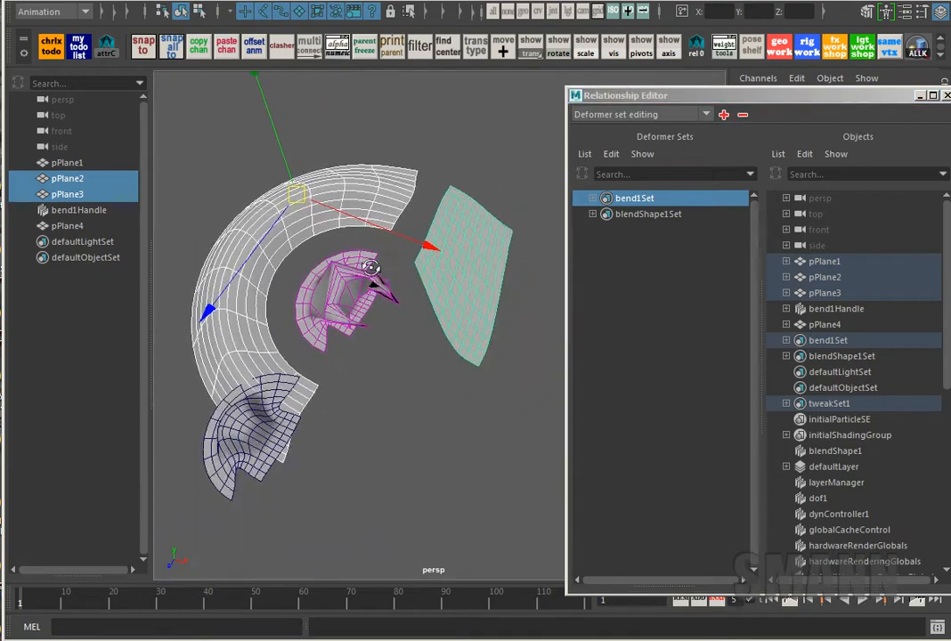
pyautogui.keyDown('alt'); pyautogui.moveTo(371, 267); pyautogui.dragTo(388, 337); pyautogui.keyUp('alt')
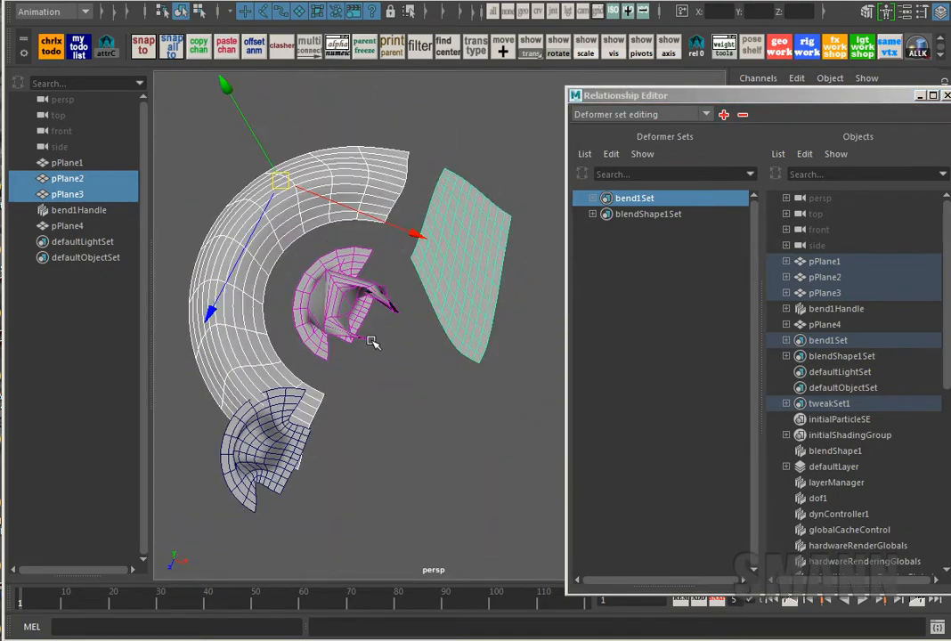
# Select bend1Handle and lower bend1's curvature until the planes bend only gently
pyautogui.moveTo(356, 265); pyautogui.dragTo(336, 281)
pyautogui.click(534, 183)
pyautogui.moveTo(703, 96); pyautogui.dragTo(950, 264)
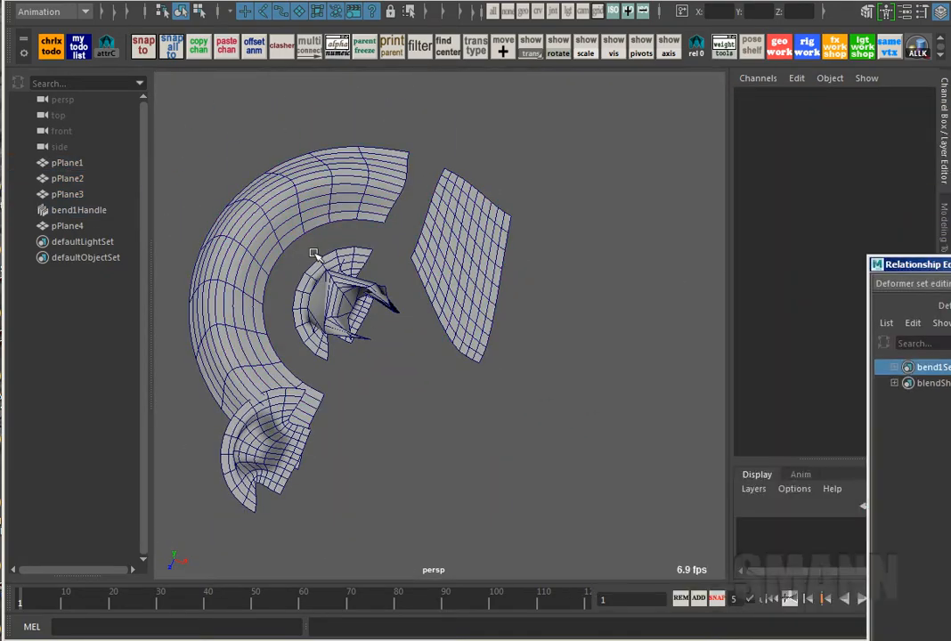
pyautogui.moveTo(316, 253); pyautogui.dragTo(356, 269)
pyautogui.keyDown('ctrl'); pyautogui.click(354, 207); pyautogui.keyUp('ctrl')
pyautogui.click(755, 282)
pyautogui.moveTo(905, 264); pyautogui.dragTo(950, 272)
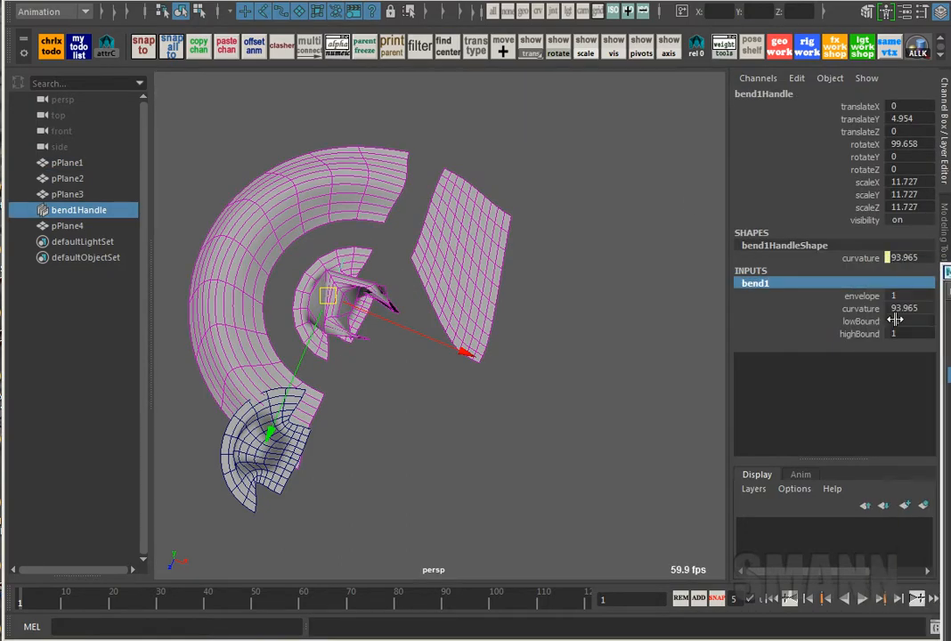
pyautogui.click(864, 308)
pyautogui.moveTo(552, 295); pyautogui.dragTo(603, 296, button='middle')
pyautogui.click(604, 297)
# Select all of pPlane3's vertices and remove them from bend1Set
pyautogui.moveTo(949, 272); pyautogui.dragTo(685, 117)
pyautogui.click(380, 189)
pyautogui.keyDown('alt'); pyautogui.moveTo(382, 191); pyautogui.dragTo(415, 257); pyautogui.keyUp('alt')
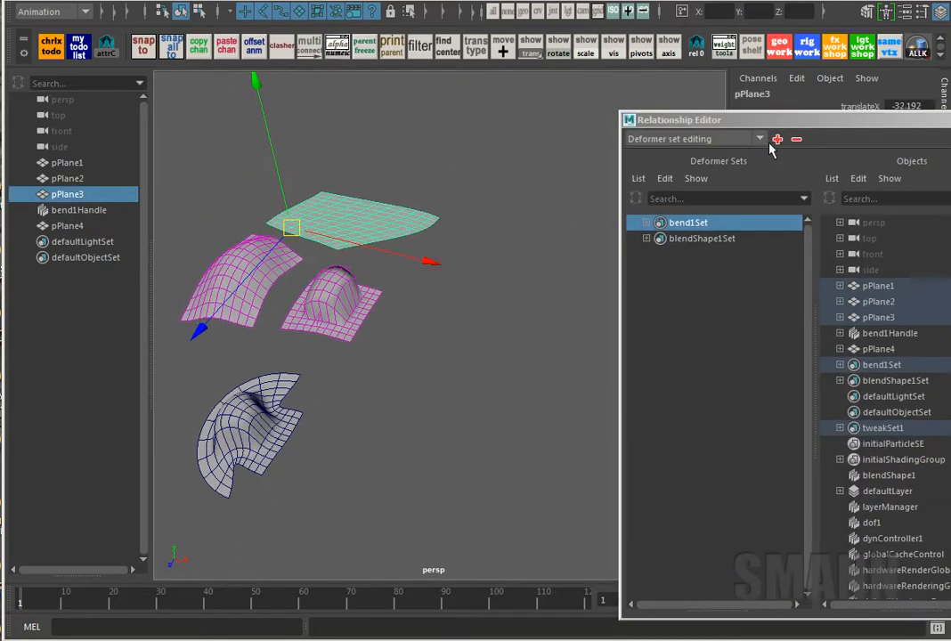
pyautogui.keyDown('alt'); pyautogui.moveTo(347, 228); pyautogui.dragTo(445, 250, button='middle'); pyautogui.keyUp('alt')
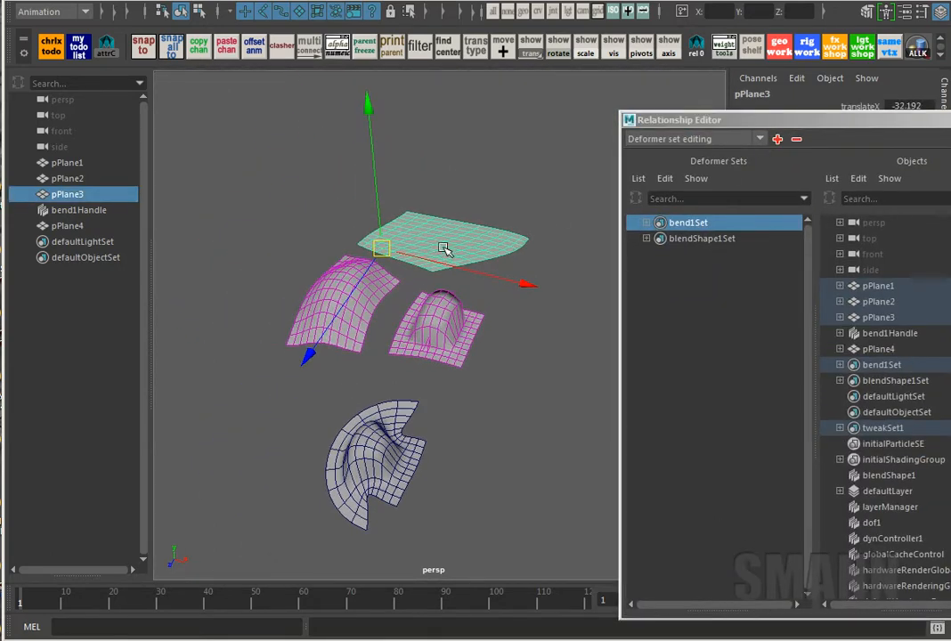
pyautogui.keyDown('alt'); pyautogui.moveTo(474, 253); pyautogui.dragTo(472, 265); pyautogui.keyUp('alt')
pyautogui.moveTo(470, 257); pyautogui.dragTo(396, 249, button='right')
pyautogui.moveTo(285, 149); pyautogui.dragTo(570, 289)
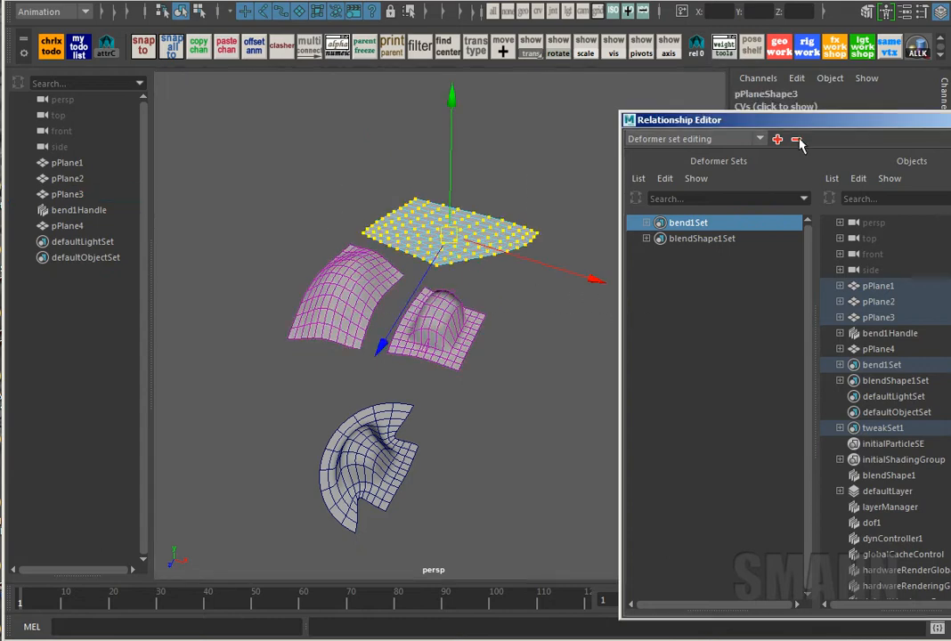
pyautogui.keyDown('alt'); pyautogui.moveTo(463, 330); pyautogui.dragTo(535, 321); pyautogui.keyUp('alt')
# Select all of pPlane2's vertices, remove them from bend1Set and return to object selection
pyautogui.press('F8')
pyautogui.click(359, 274)
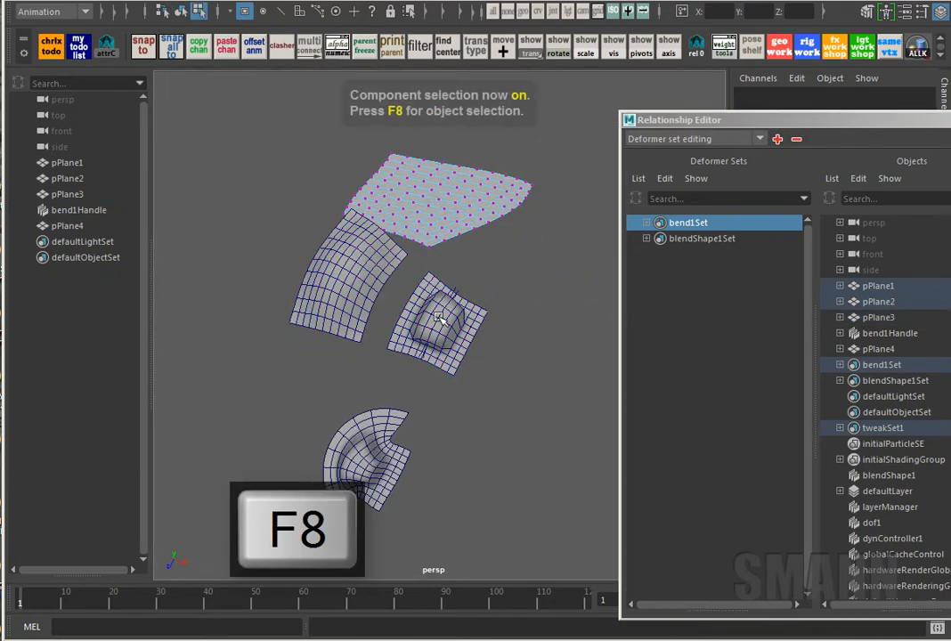
pyautogui.moveTo(457, 201); pyautogui.dragTo(248, 372)
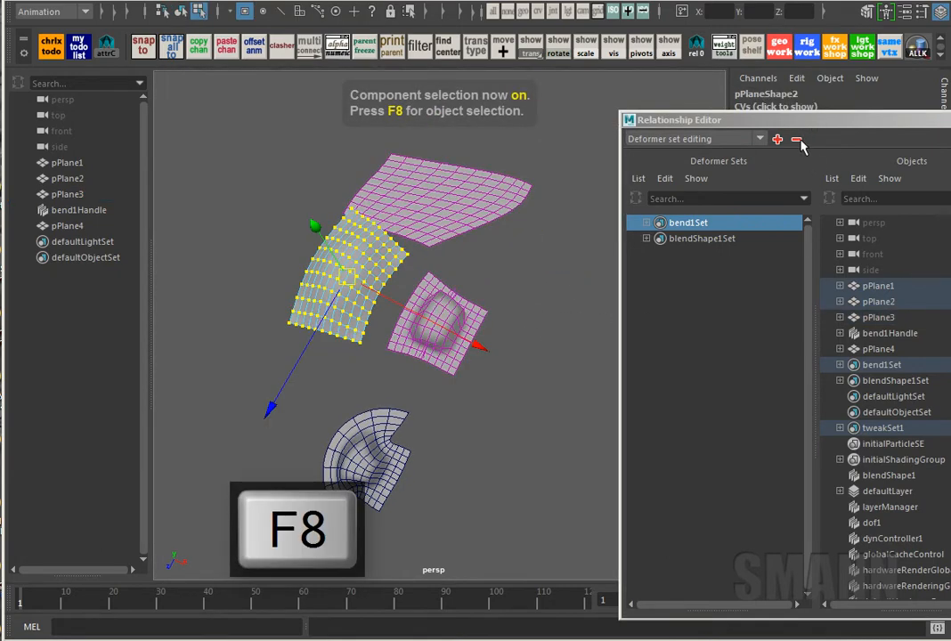
pyautogui.click(797, 140)
pyautogui.keyDown('alt'); pyautogui.moveTo(536, 291); pyautogui.dragTo(529, 248); pyautogui.keyUp('alt')
pyautogui.press('F8')
pyautogui.click(543, 323)
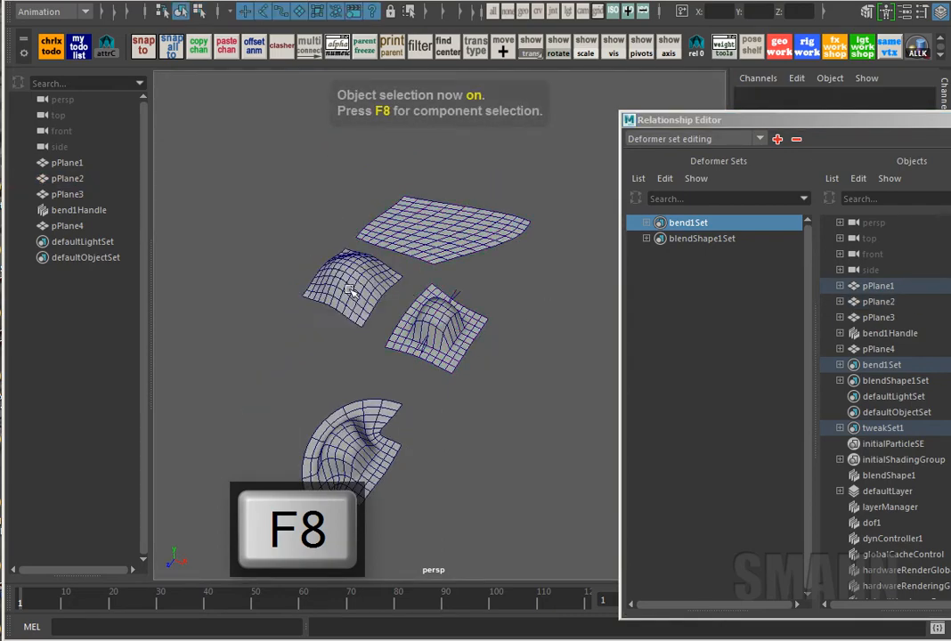
# Select pPlane2's vertices again and add them back to bend1Set
pyautogui.click(341, 283)
pyautogui.click(268, 223)
pyautogui.rightClick(720, 220)
pyautogui.click(778, 140)
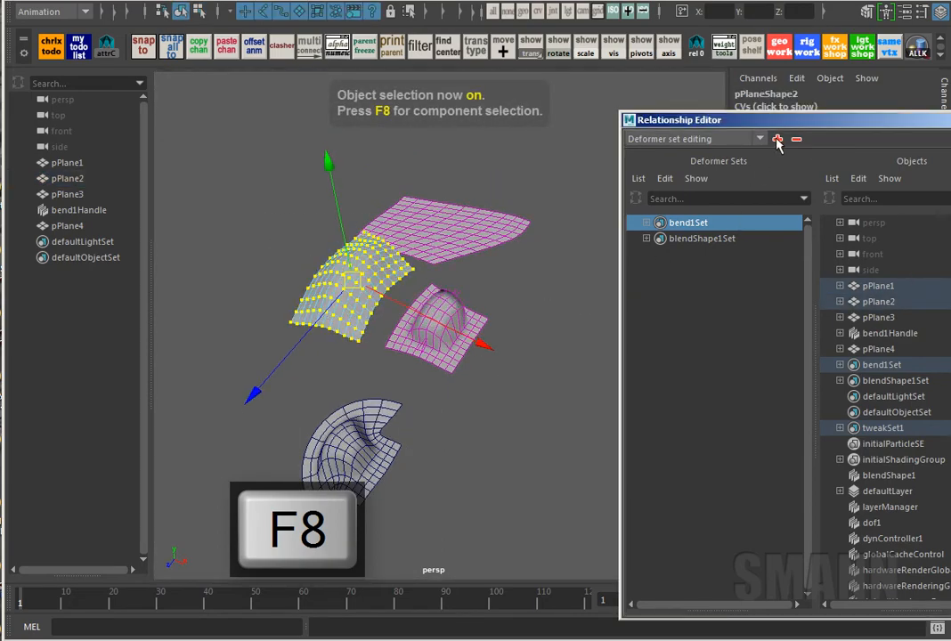
pyautogui.keyDown('alt'); pyautogui.moveTo(463, 361); pyautogui.dragTo(524, 363); pyautogui.keyUp('alt')
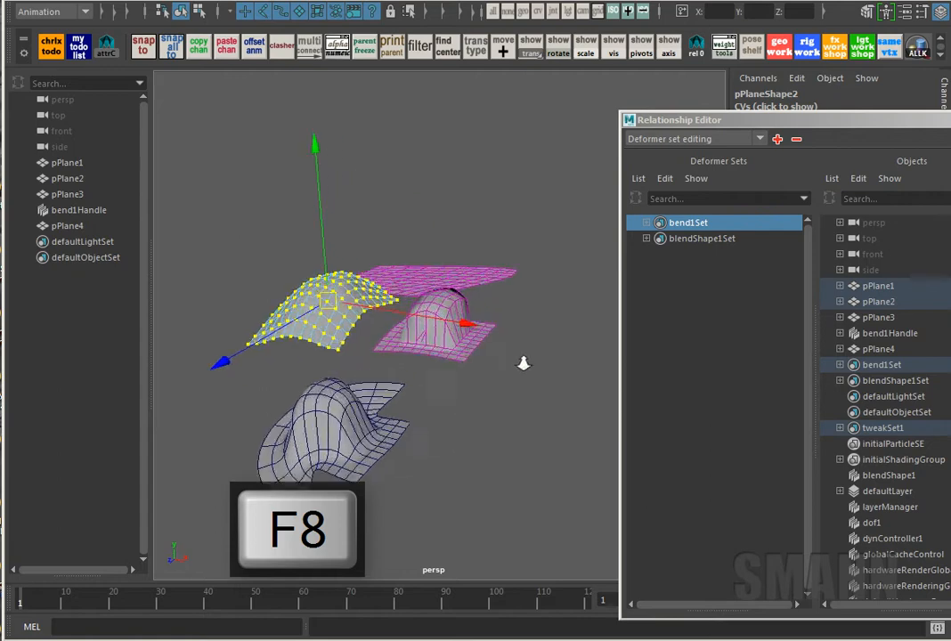
pyautogui.keyDown('alt'); pyautogui.moveTo(525, 364); pyautogui.dragTo(461, 395, button='right'); pyautogui.keyUp('alt')
# Close the Relationship Editor and return to object selection with nothing selected
pyautogui.moveTo(694, 124); pyautogui.dragTo(485, 126)
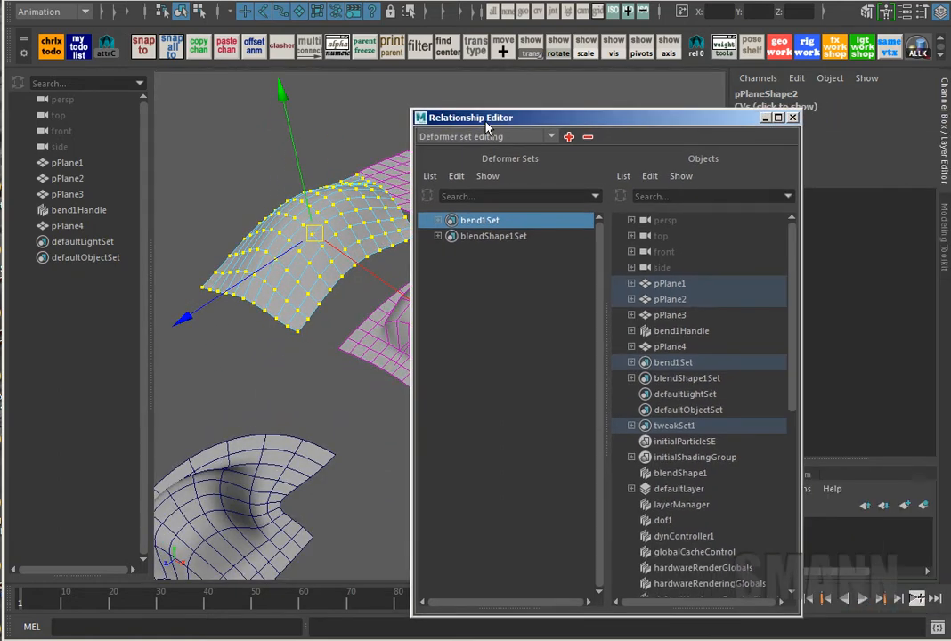
pyautogui.click(792, 119)
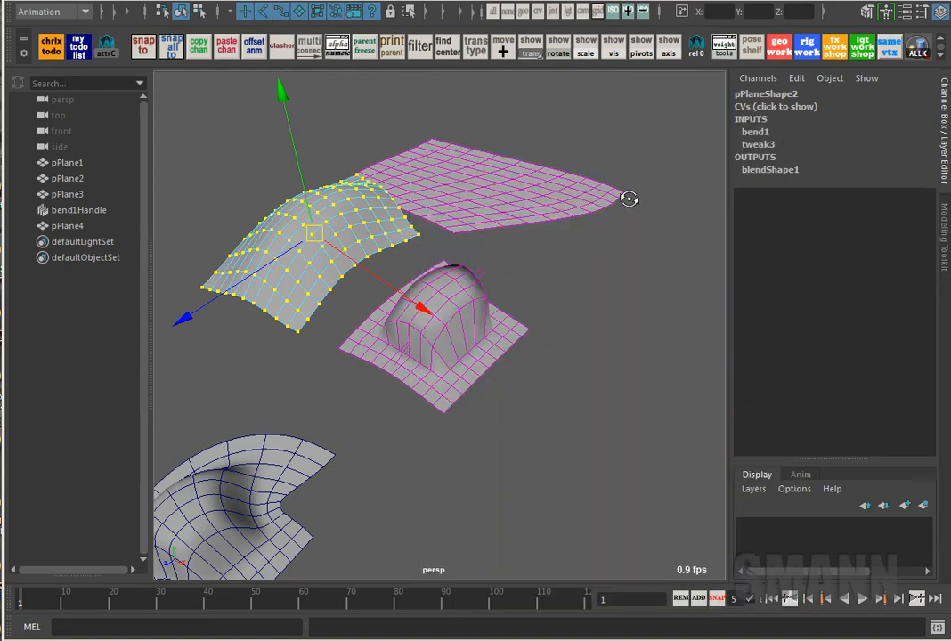
pyautogui.press('F8')
pyautogui.click(626, 261)
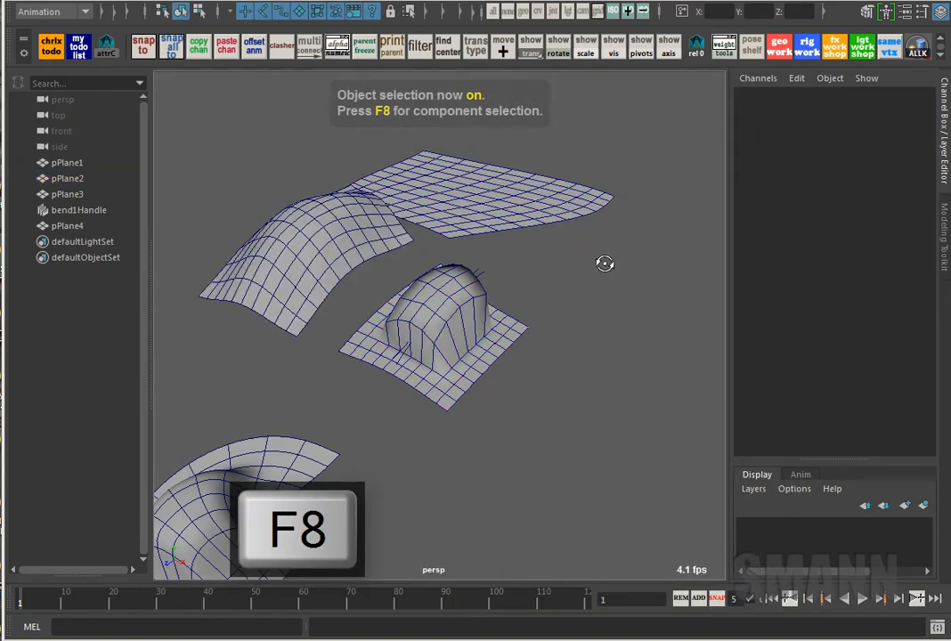
pyautogui.keyDown('alt'); pyautogui.moveTo(605, 264); pyautogui.dragTo(475, 326); pyautogui.keyUp('alt')
pyautogui.click(510, 317)
pyautogui.click(582, 319)
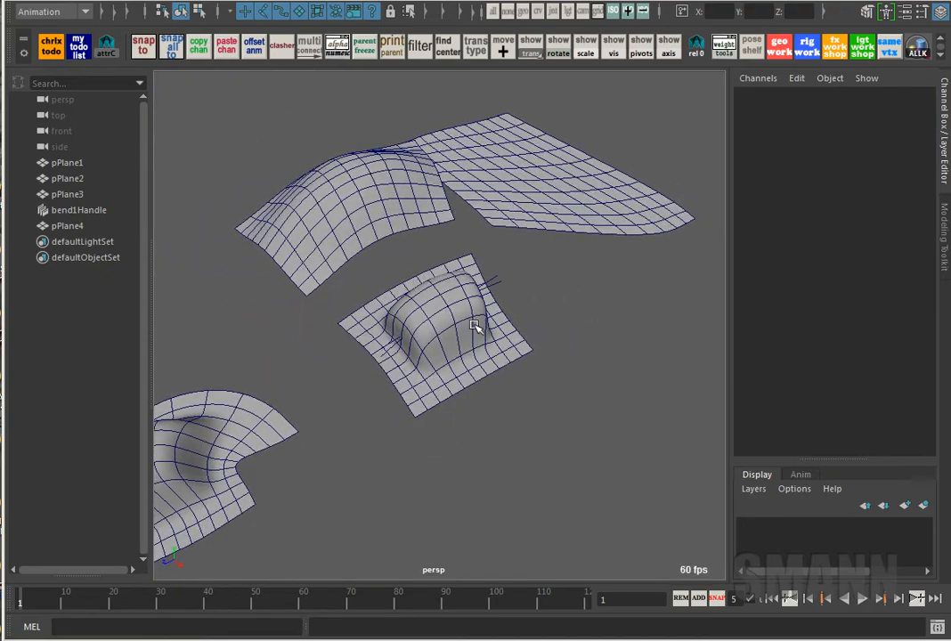